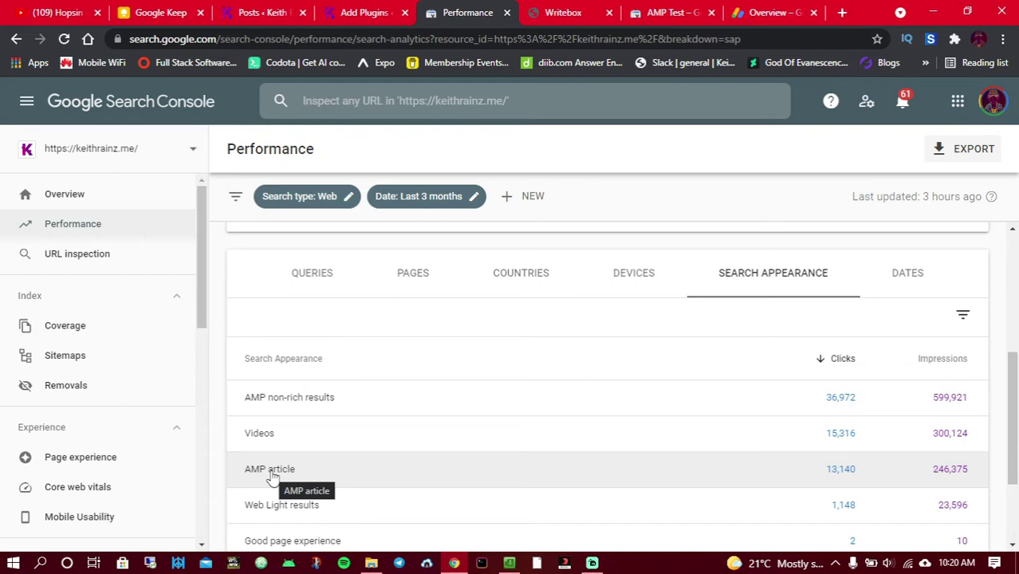
Step: Switch to the Writebox notes listing the AMP requirements: a monetized site and the AMP Tester
left_click(546, 12)
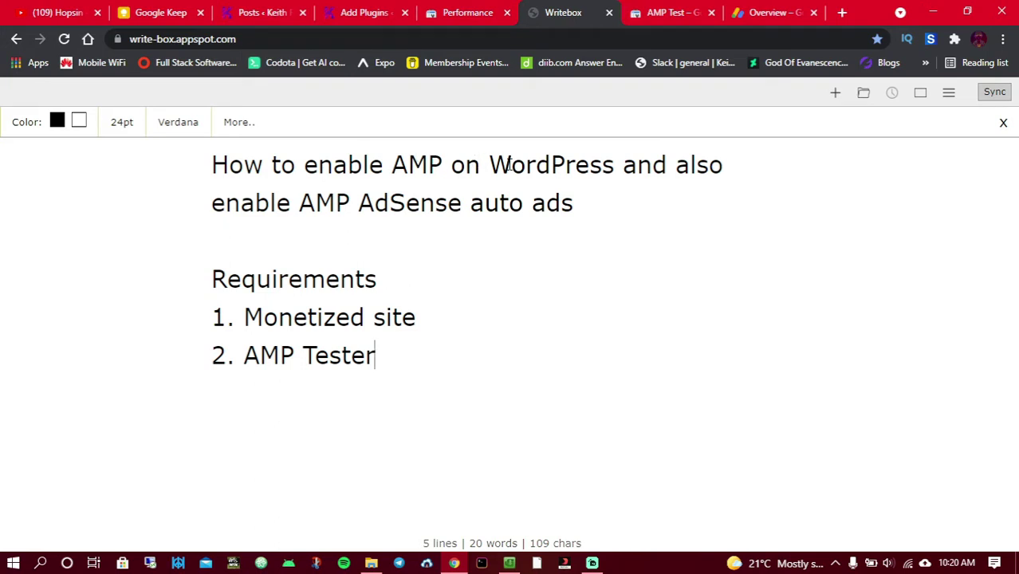
left_click_drag(314, 203, 358, 202)
left_click(434, 200)
left_click_drag(374, 355, 222, 365)
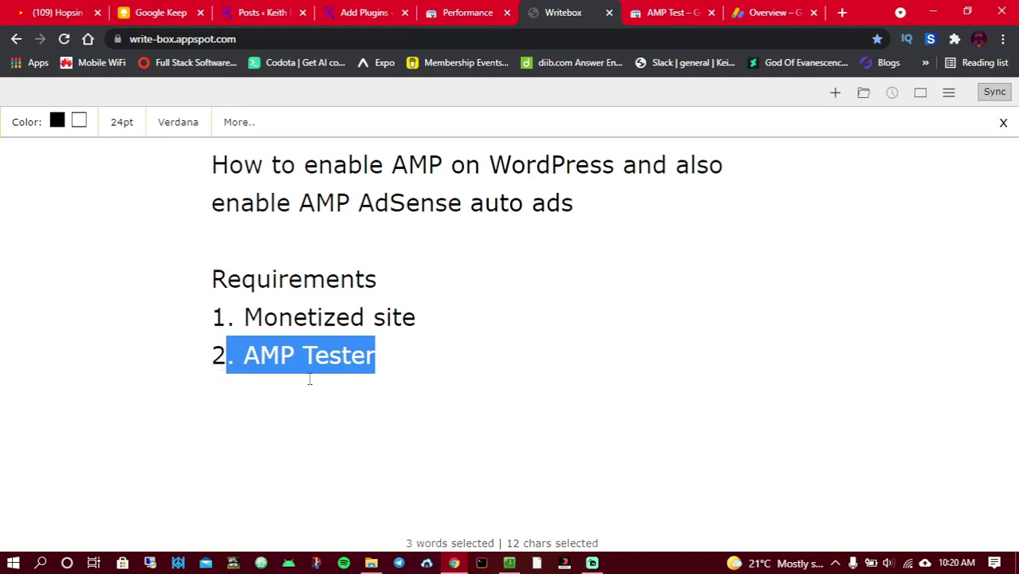
left_click(356, 320)
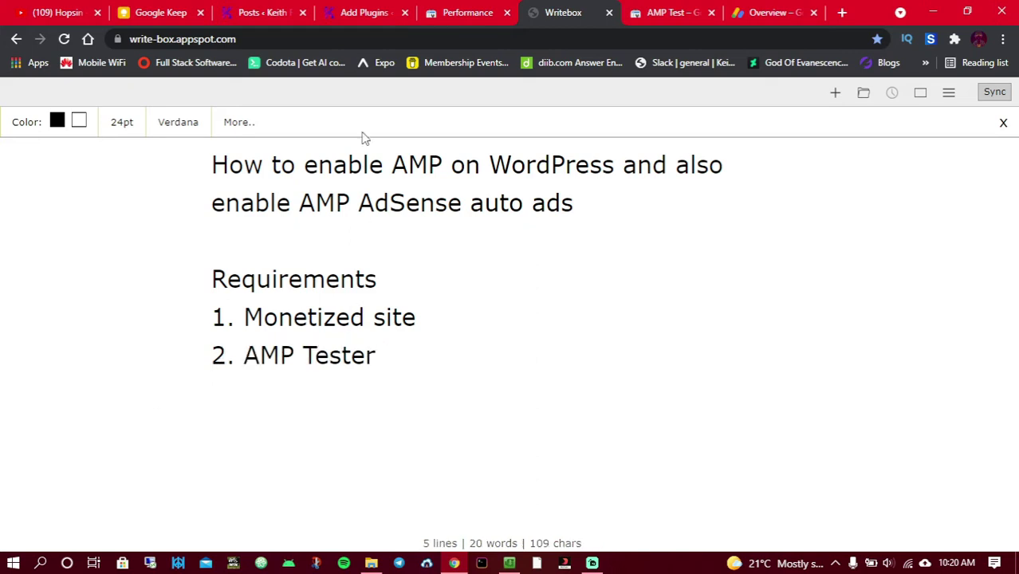
Step: Scroll the AMP WP search results to the active AMP WP – Google AMP For WordPress card and highlight it
left_click(356, 12)
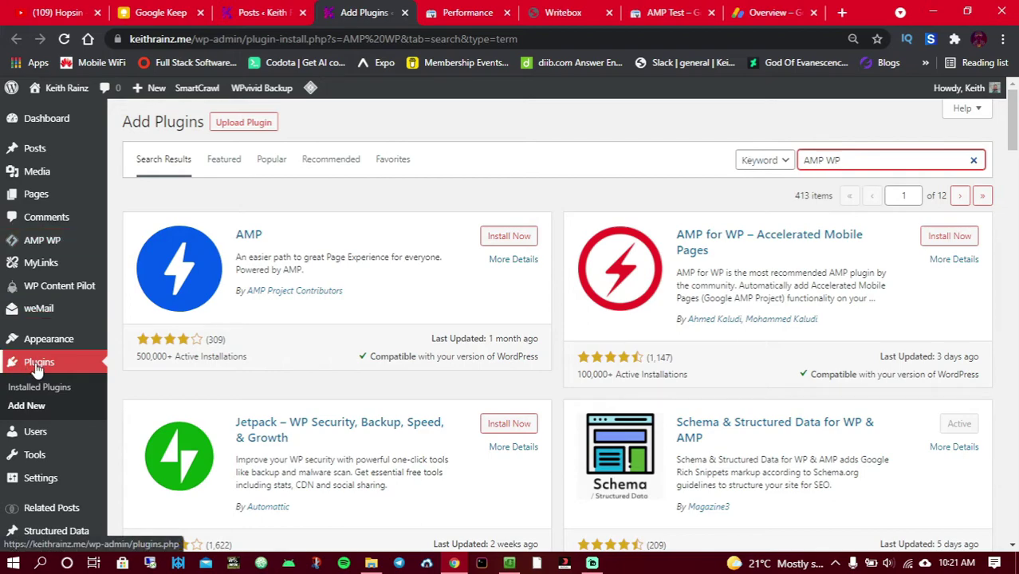
left_click(837, 160)
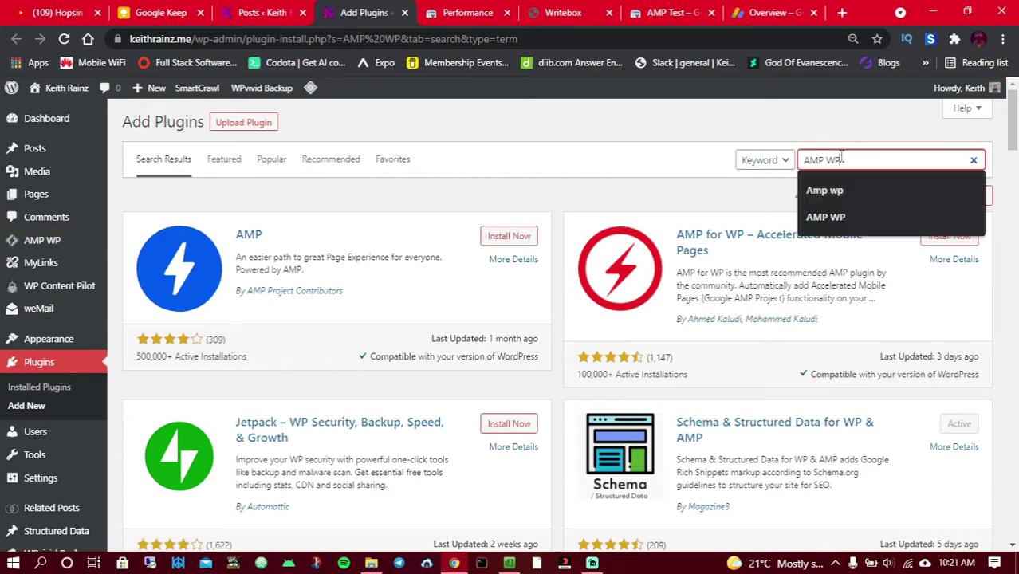
scroll(554, 202, "down", 1)
scroll(550, 199, "down", 5)
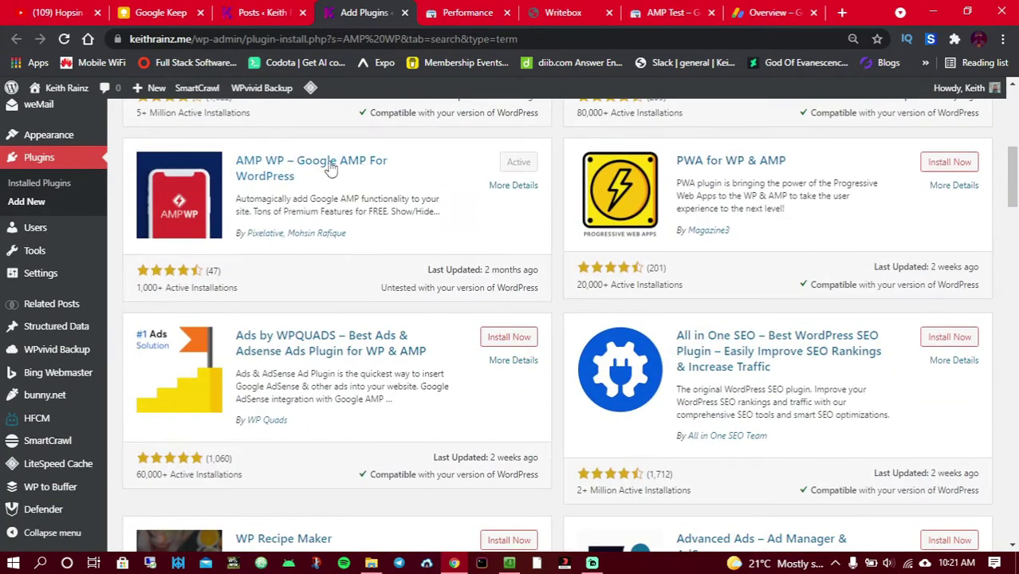
left_click_drag(236, 150, 438, 199)
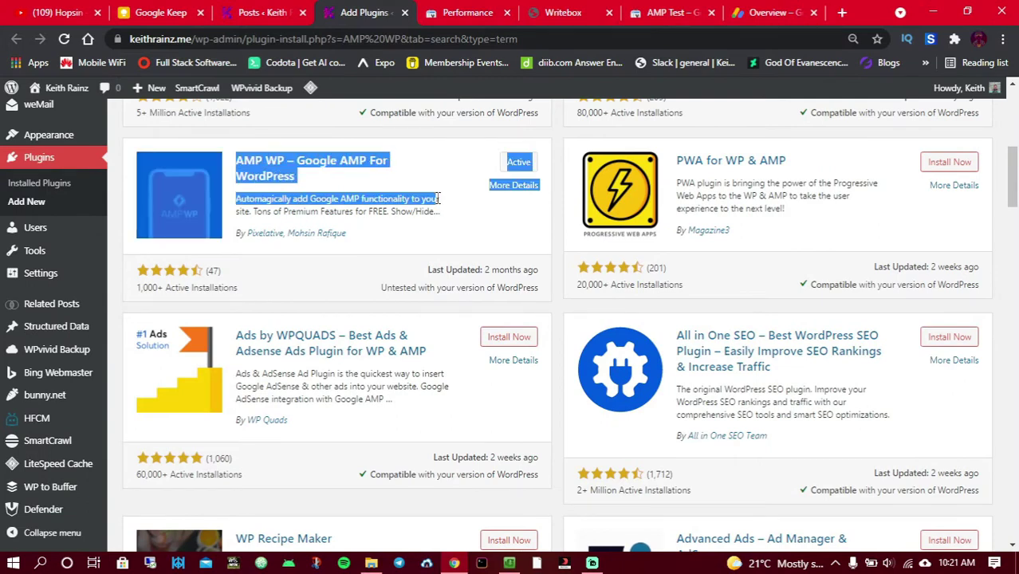
left_click(438, 199)
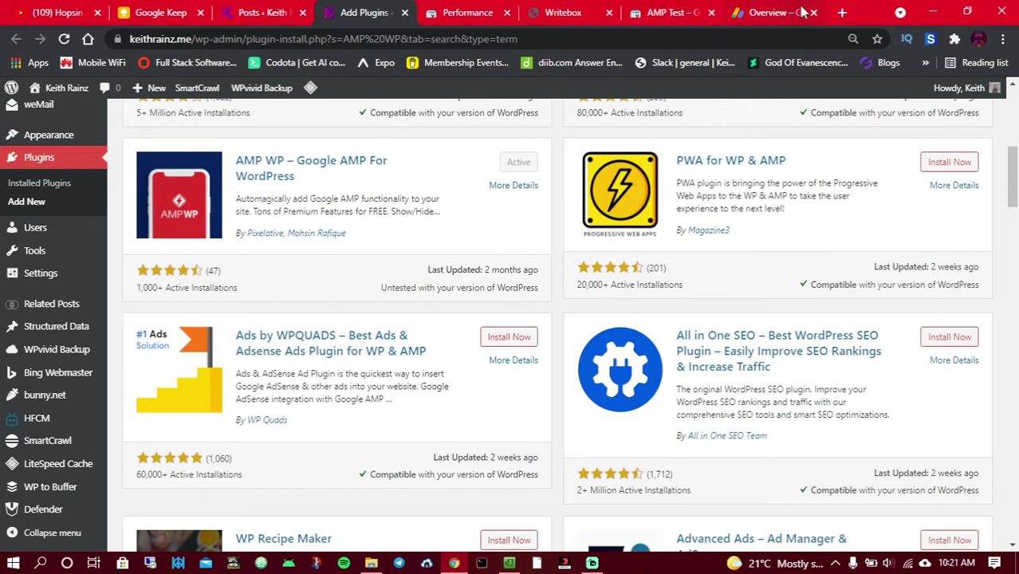
left_click(844, 12)
type("gm")
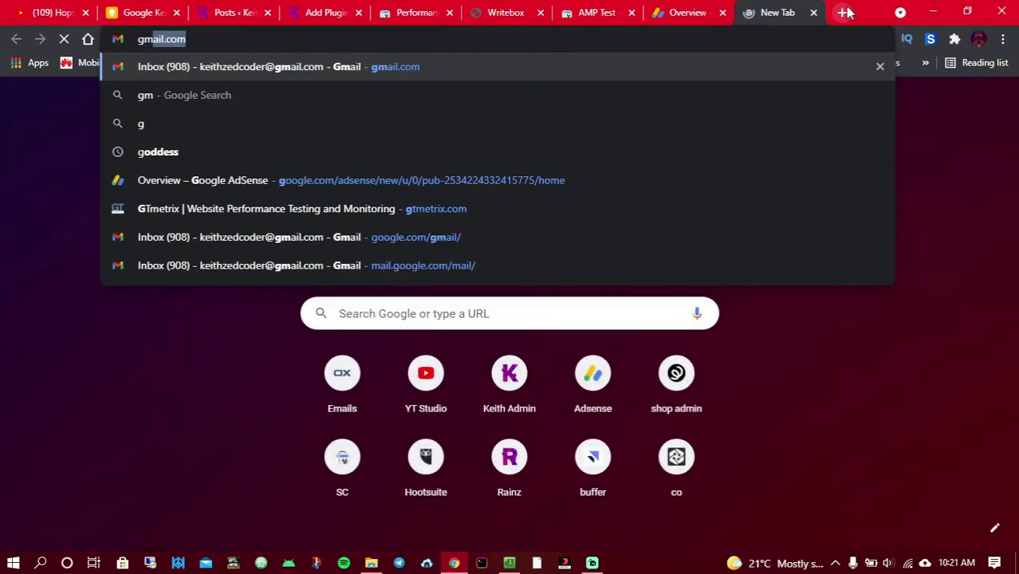
key("Return")
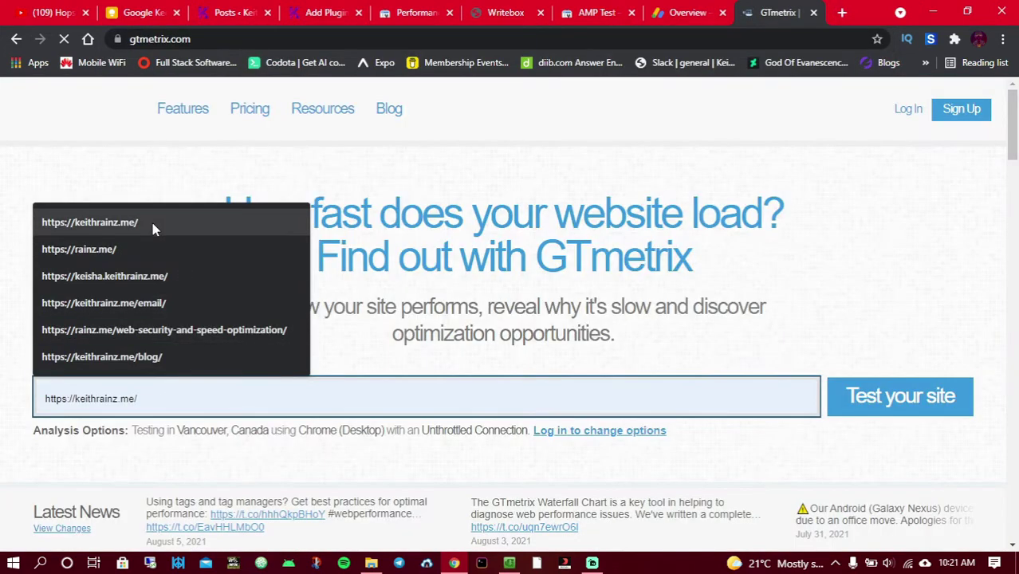
left_click(155, 227)
type("amp/")
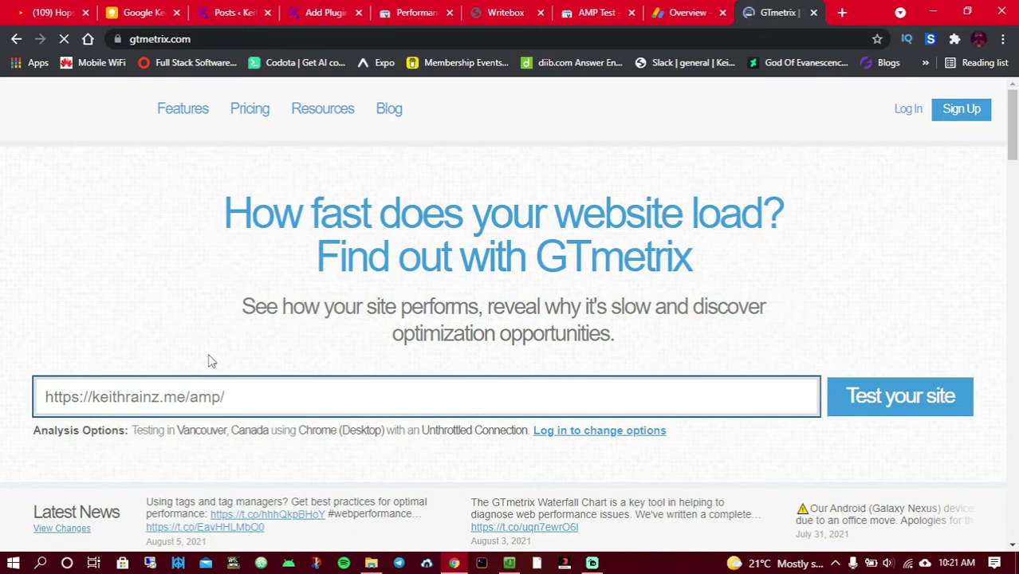
left_click(925, 410)
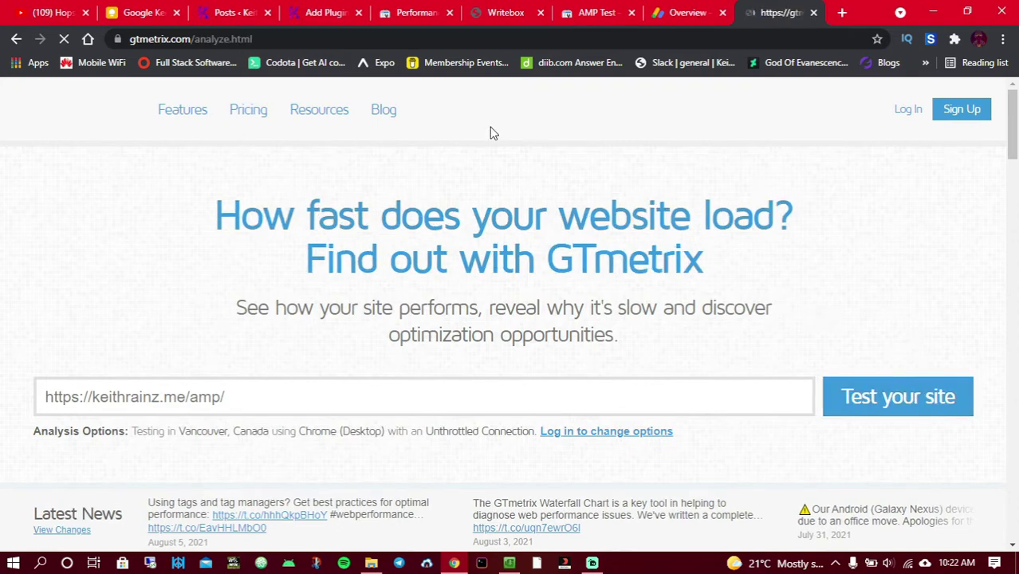
left_click(334, 8)
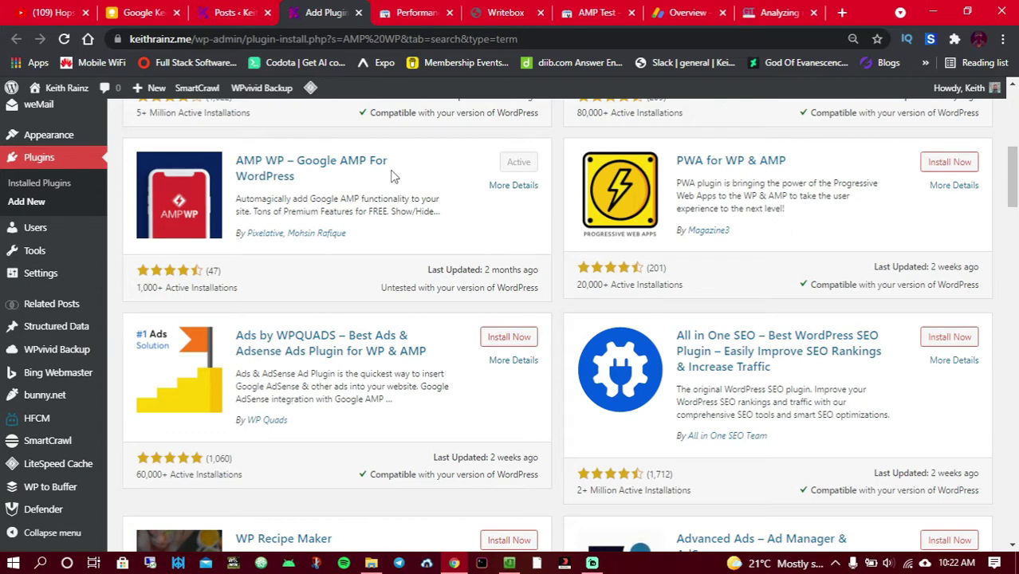
Step: Open the AMP WP Welcome page from the admin sidebar and scroll to its Getting Started steps
scroll(391, 176, "up", 2)
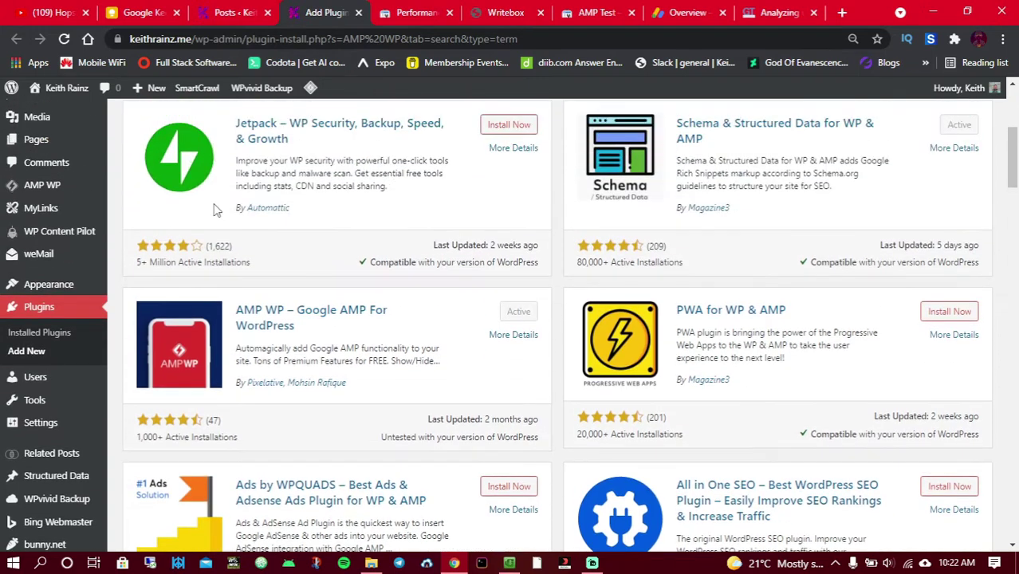
left_click(56, 192)
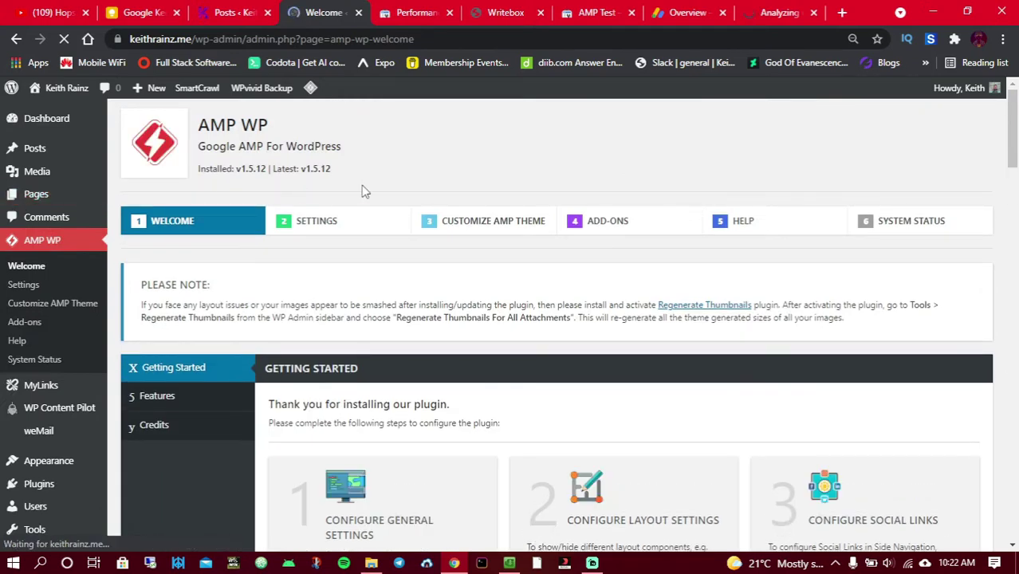
scroll(755, 227, "down", 5)
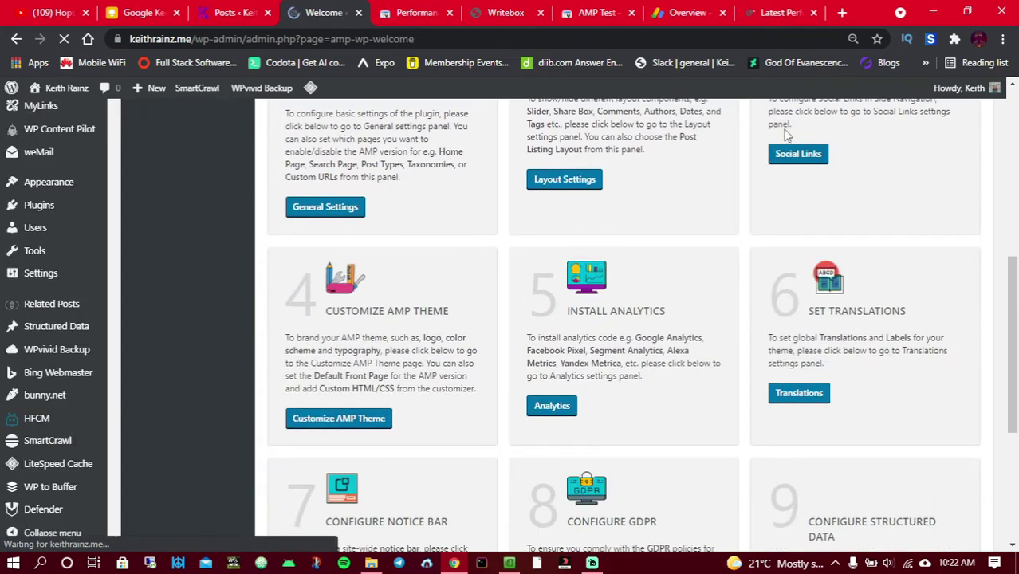
Step: Review the /amp/ GTmetrix report: grade A, 99% performance, 100% structure, 801ms LCP, 2.8s load
left_click(779, 13)
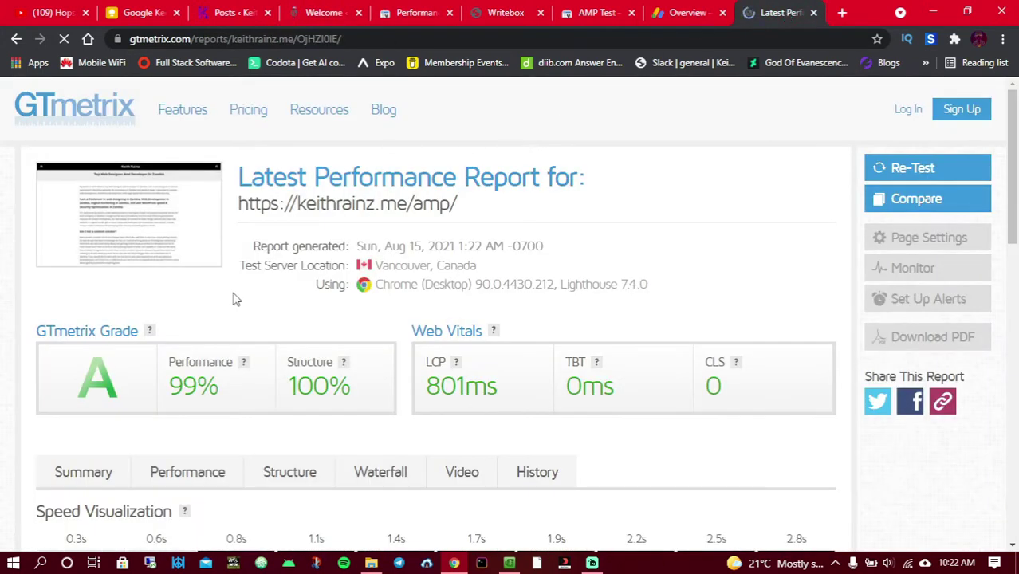
scroll(232, 312, "down", 3)
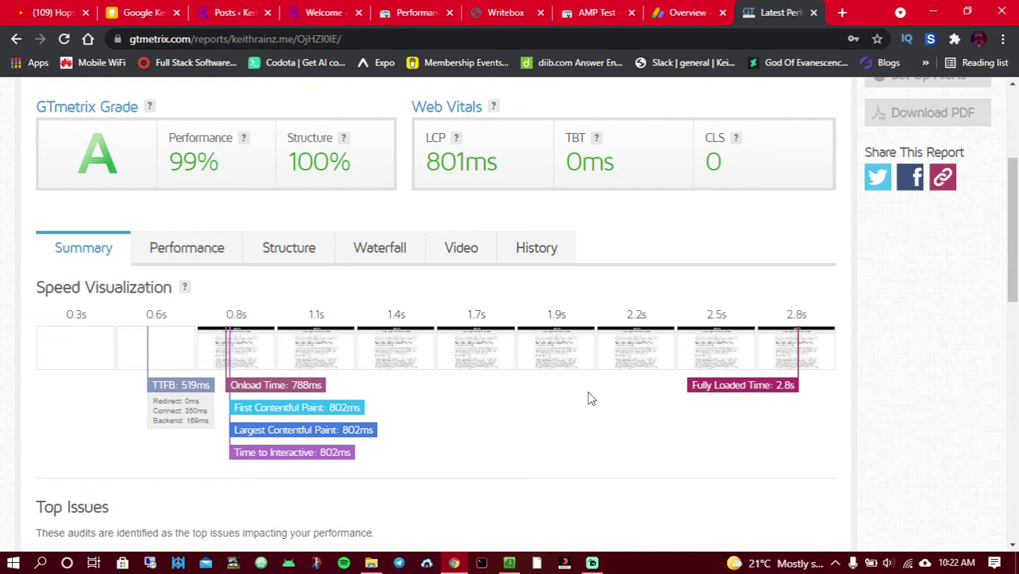
scroll(595, 394, "up", 2)
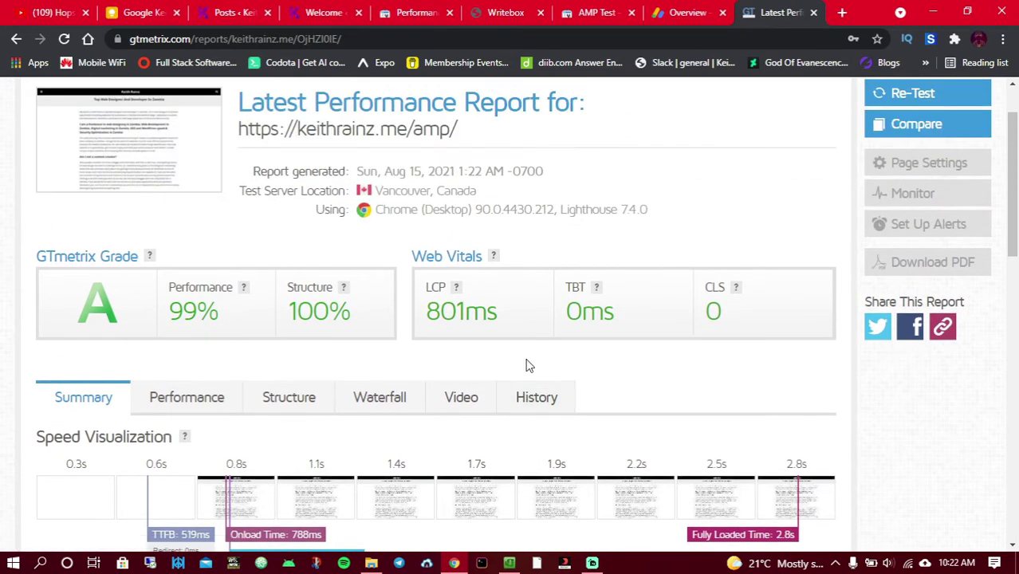
scroll(439, 291, "down", 1)
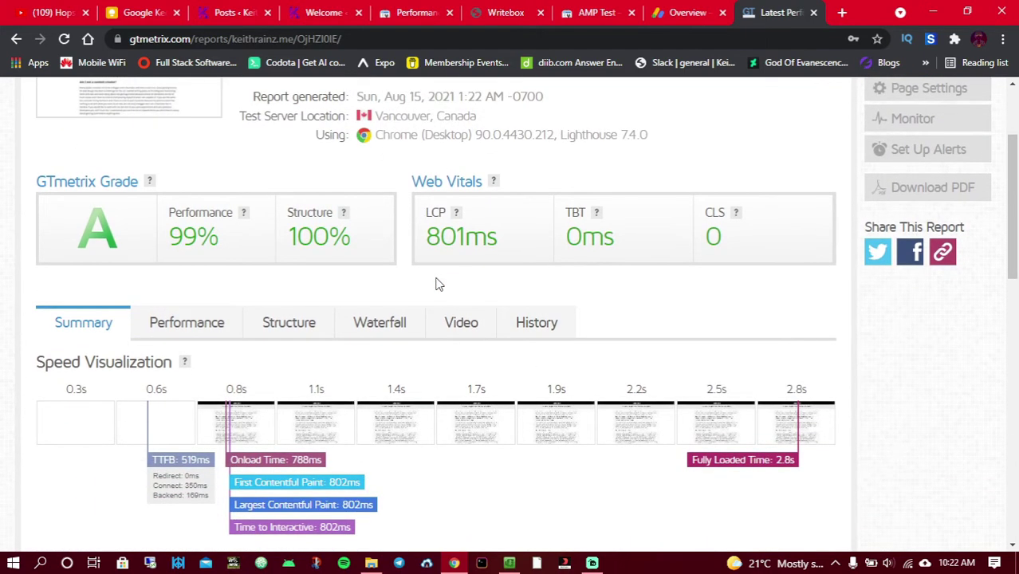
scroll(439, 285, "up", 1)
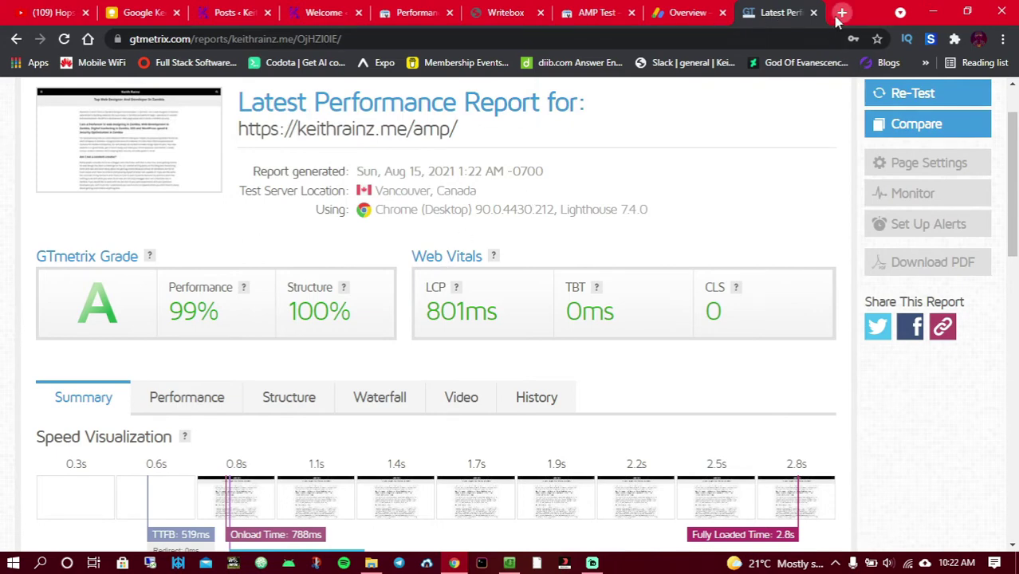
Step: Load keithrainz.me in a new tab and shift the browser window slightly left
left_click(842, 13)
type("keithrainz.me/wp-admin/")
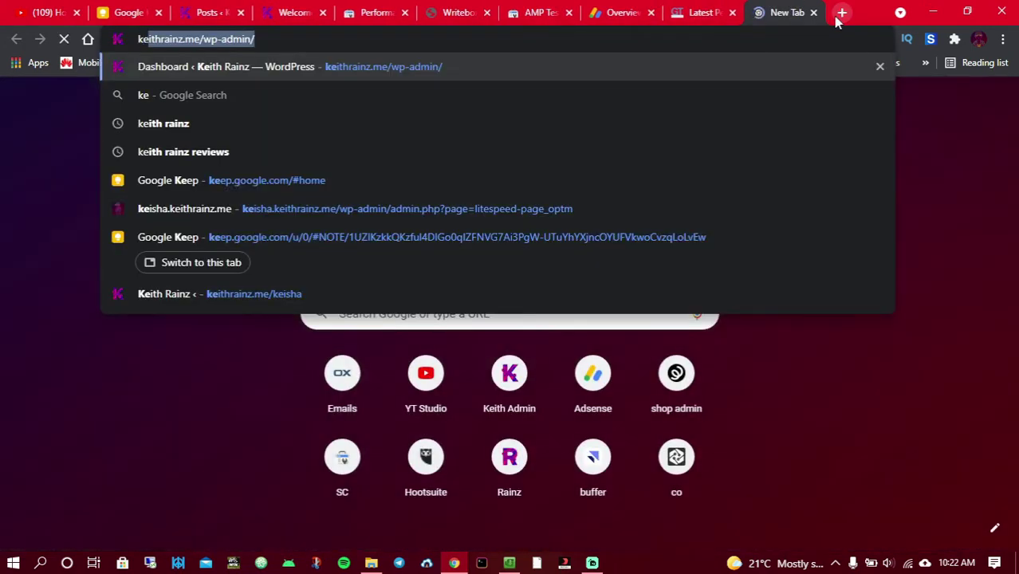
key("BackSpace")
key("BackSpace")
key("BackSpace")
key("BackSpace")
key("BackSpace")
key("BackSpace")
key("BackSpace")
key("BackSpace")
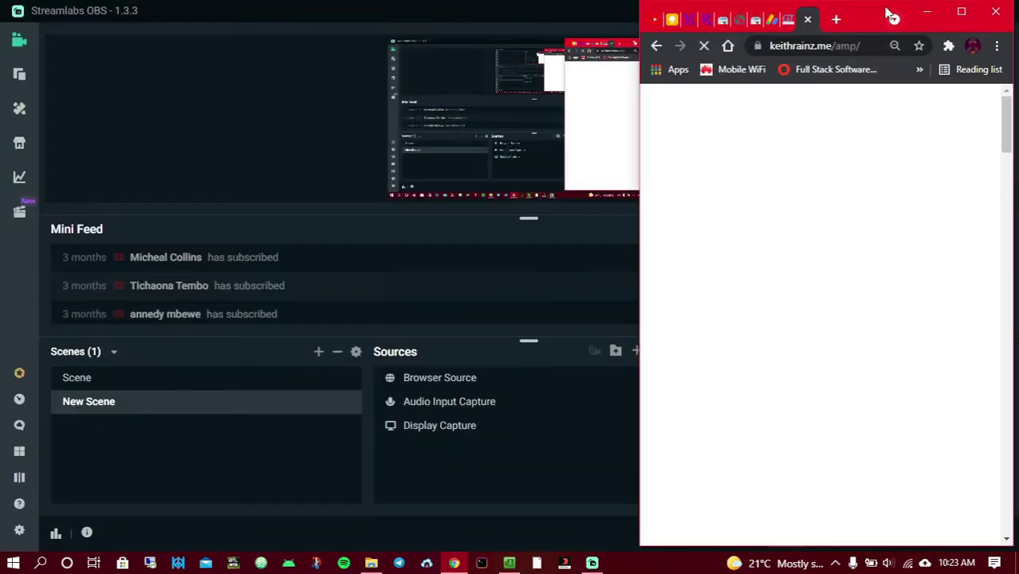
left_click_drag(880, 12, 580, 34)
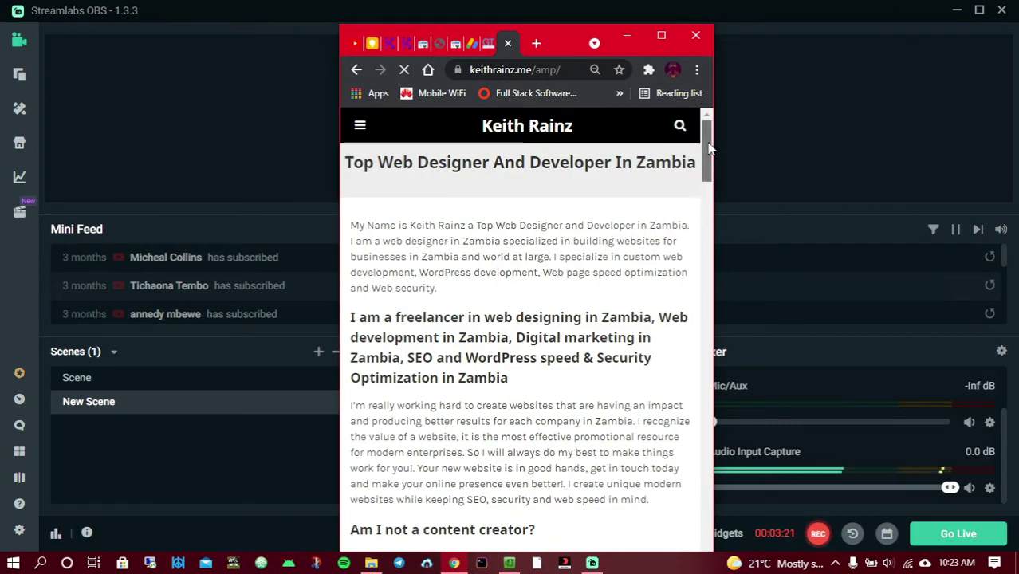
left_click_drag(710, 148, 679, 531)
Step: Scroll up the AMP article, open and close its side menu, and maximize the browser
scroll(672, 510, "up", 10)
scroll(610, 236, "up", 3)
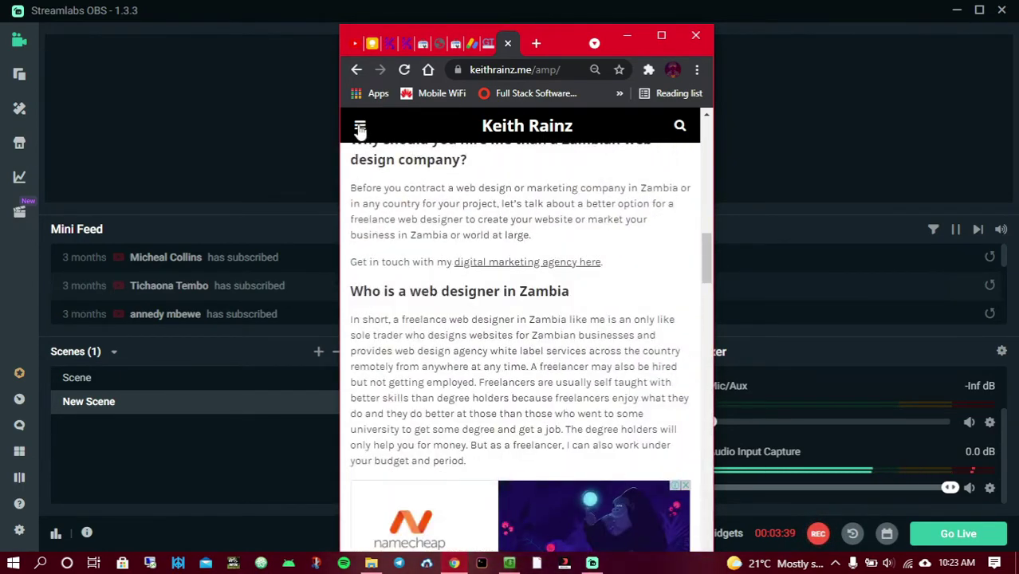
left_click(360, 125)
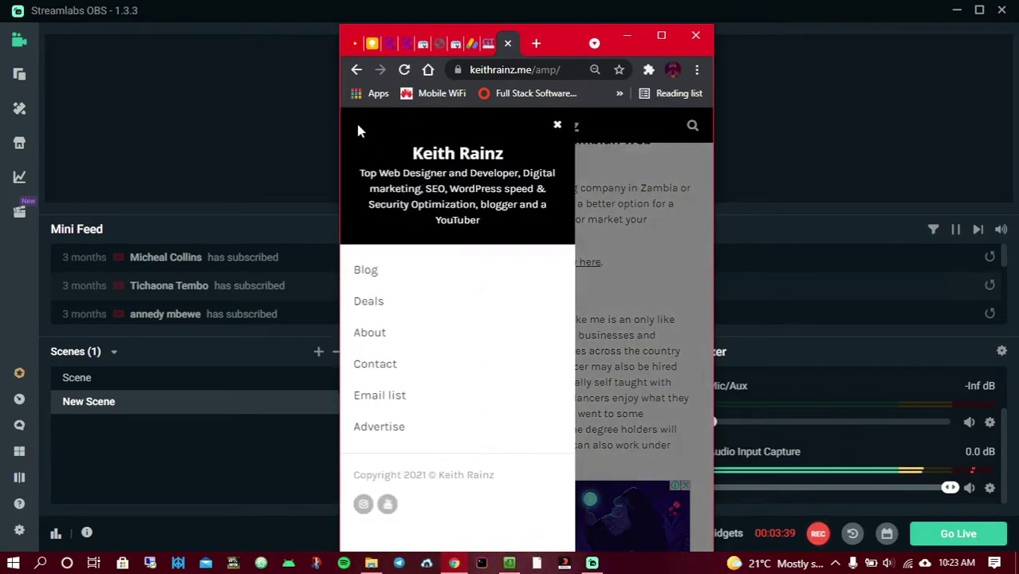
left_click(557, 125)
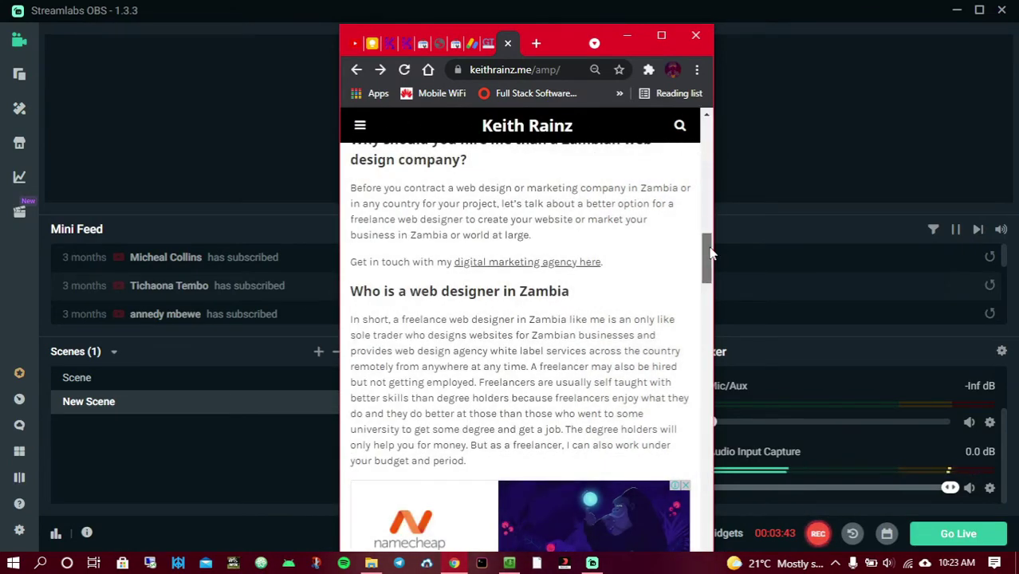
left_click_drag(707, 257, 715, 183)
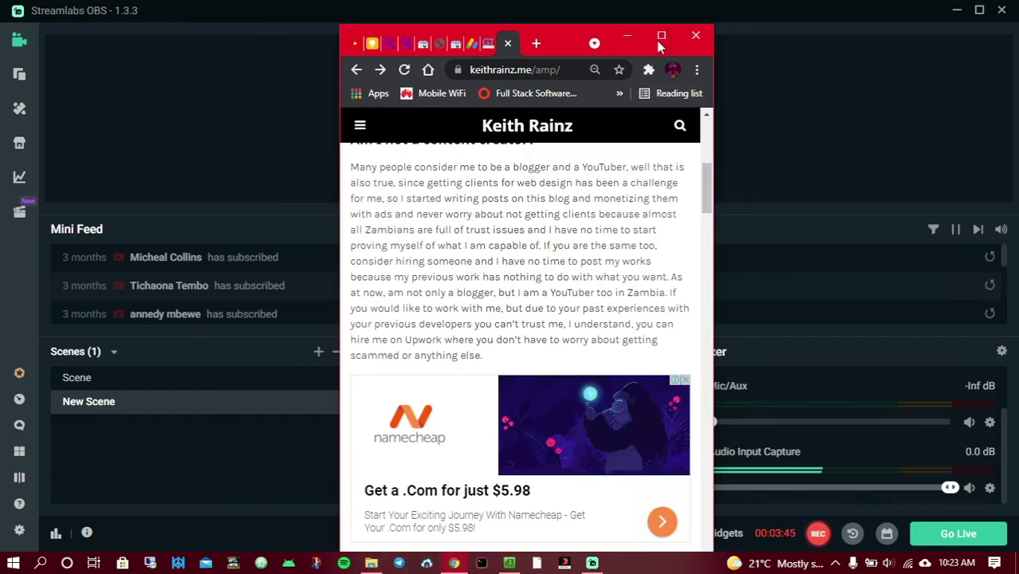
left_click(661, 35)
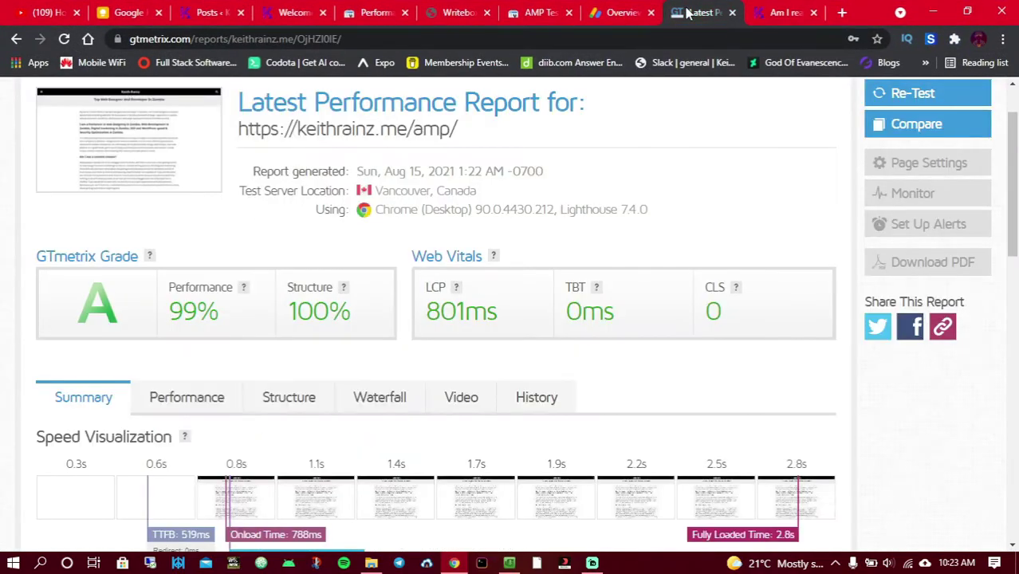
Step: Close the AMP page tab and go back to the AMP WP Welcome page
left_click(690, 13)
left_click(814, 13)
left_click(311, 18)
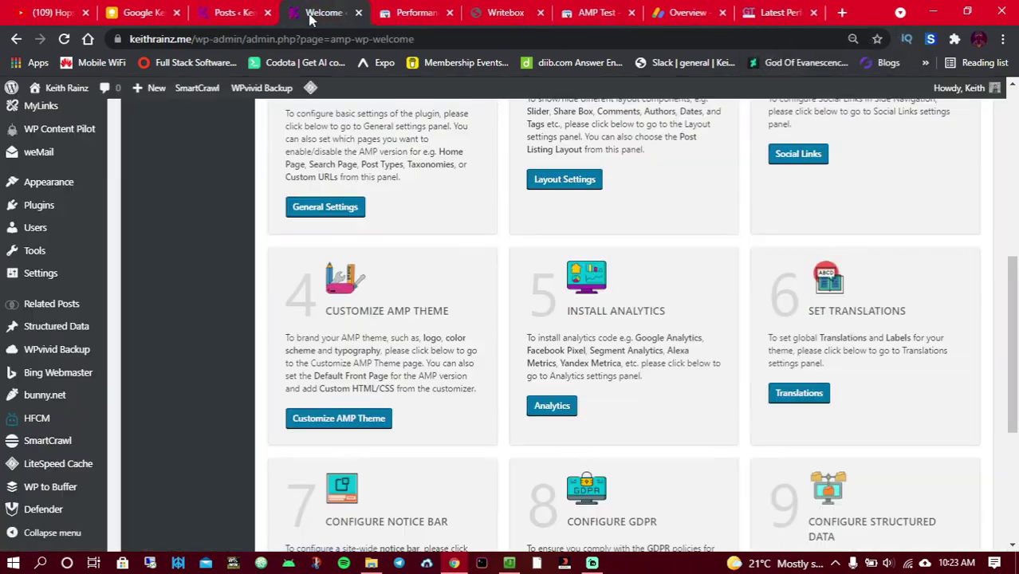
scroll(526, 183, "up", 5)
scroll(526, 183, "down", 2)
scroll(525, 183, "down", 1)
scroll(526, 182, "up", 3)
scroll(522, 178, "down", 3)
scroll(523, 179, "down", 5)
scroll(527, 177, "up", 9)
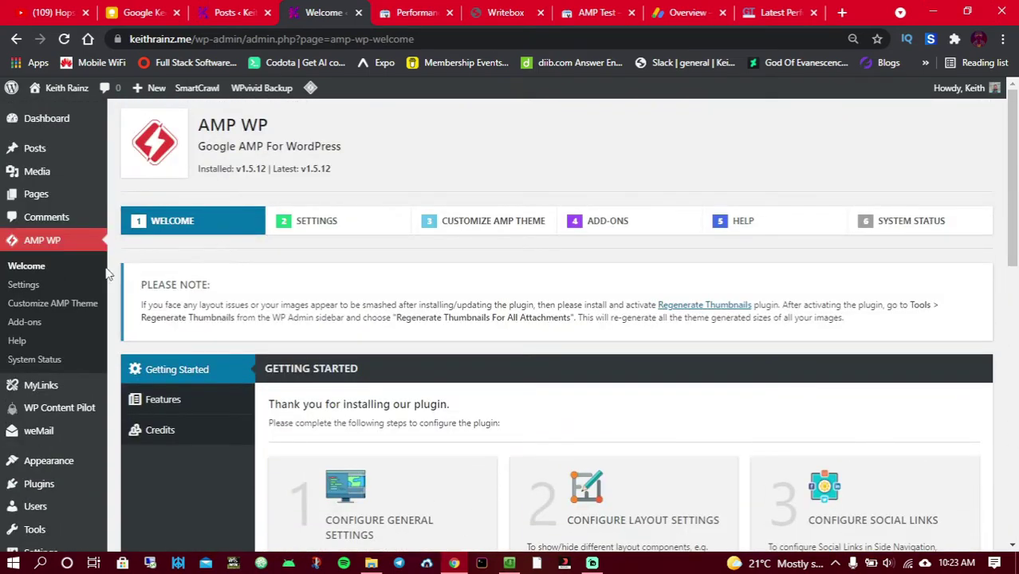
Step: In AMP WP Settings, switch on Automatically Redirect Users to AMP Version, keeping the End Point URL format
left_click(21, 286)
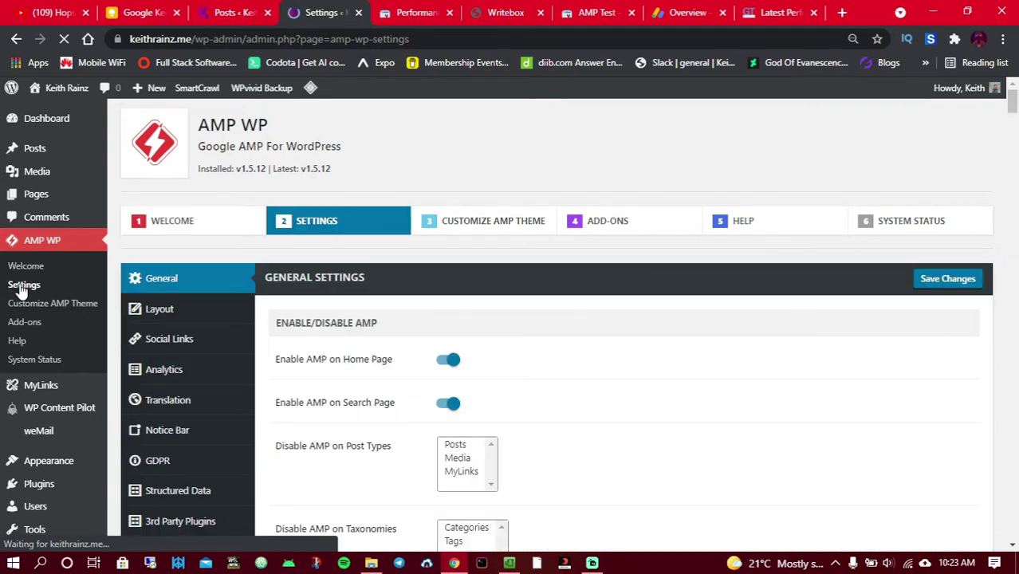
scroll(460, 232, "down", 1)
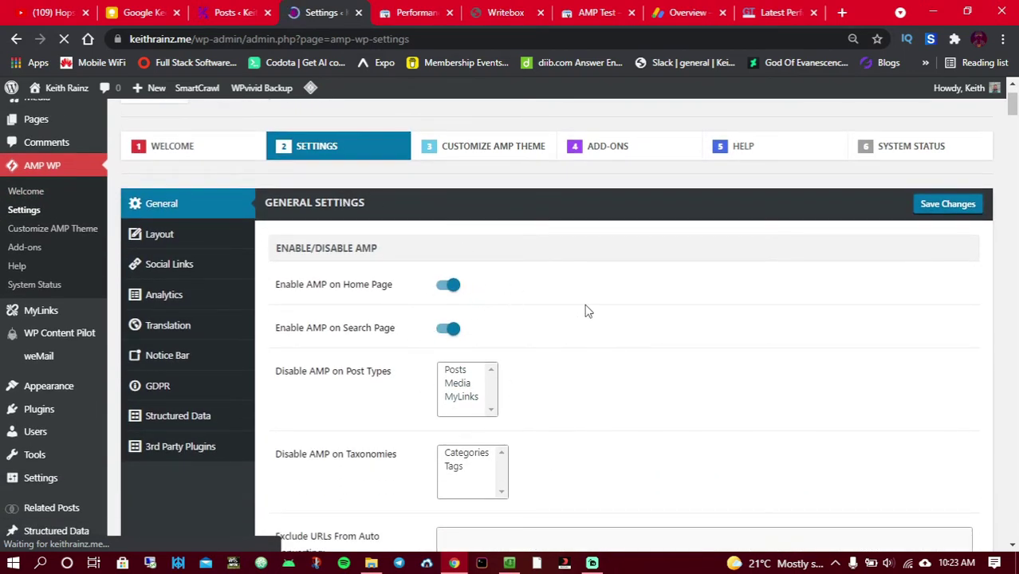
scroll(586, 311, "down", 2)
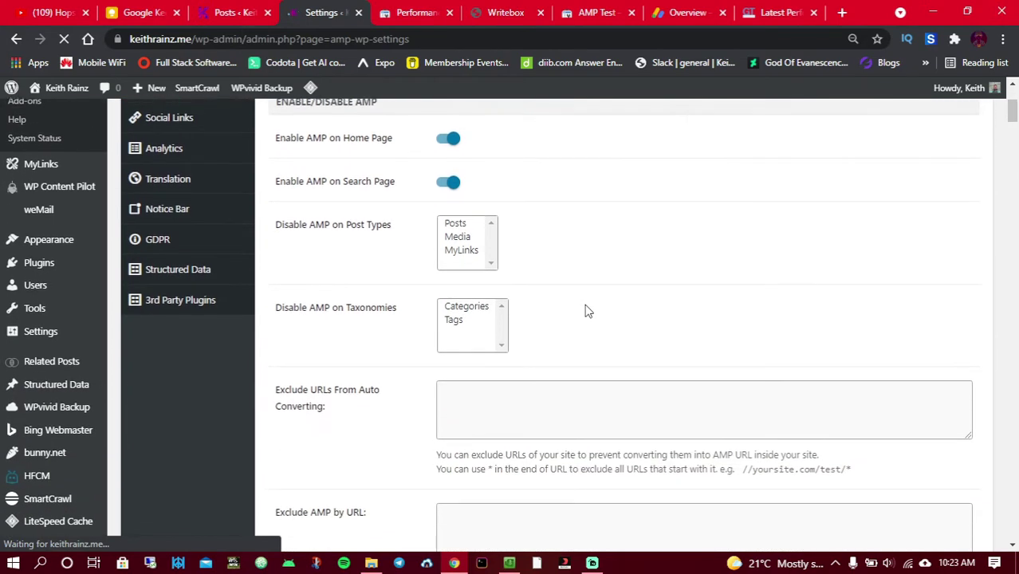
scroll(492, 229, "down", 4)
scroll(494, 237, "down", 2)
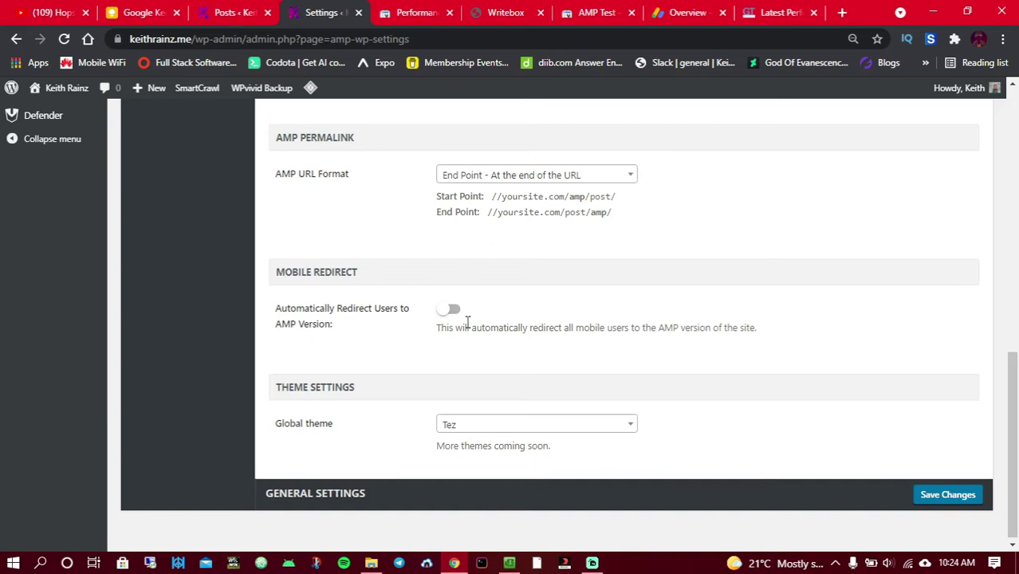
left_click(449, 309)
left_click_drag(591, 212, 623, 222)
left_click(594, 185)
left_click(829, 193)
scroll(611, 269, "up", 10)
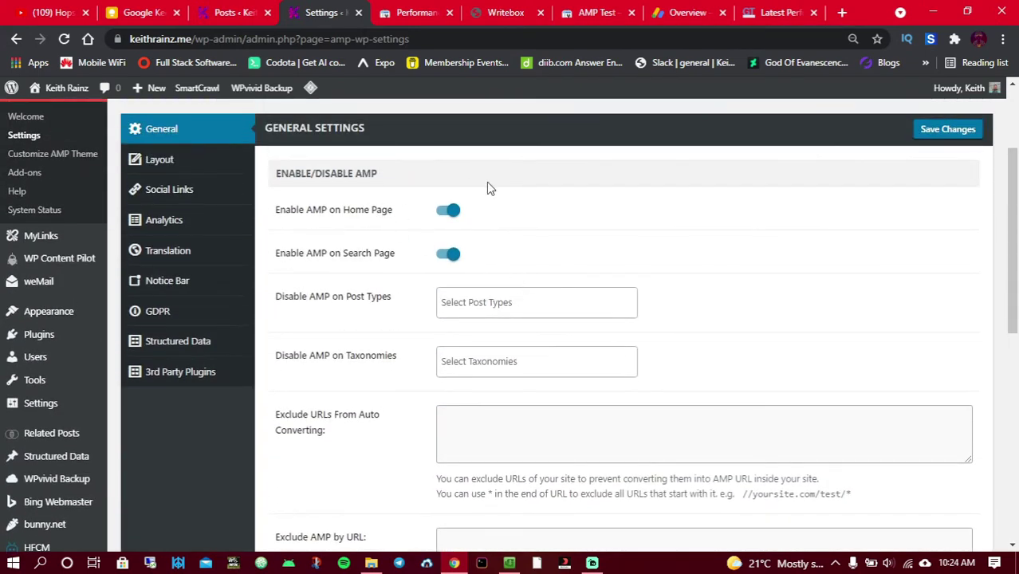
Step: Open the AMP WP Layout settings and scroll down to the Single Post Page options
left_click(166, 162)
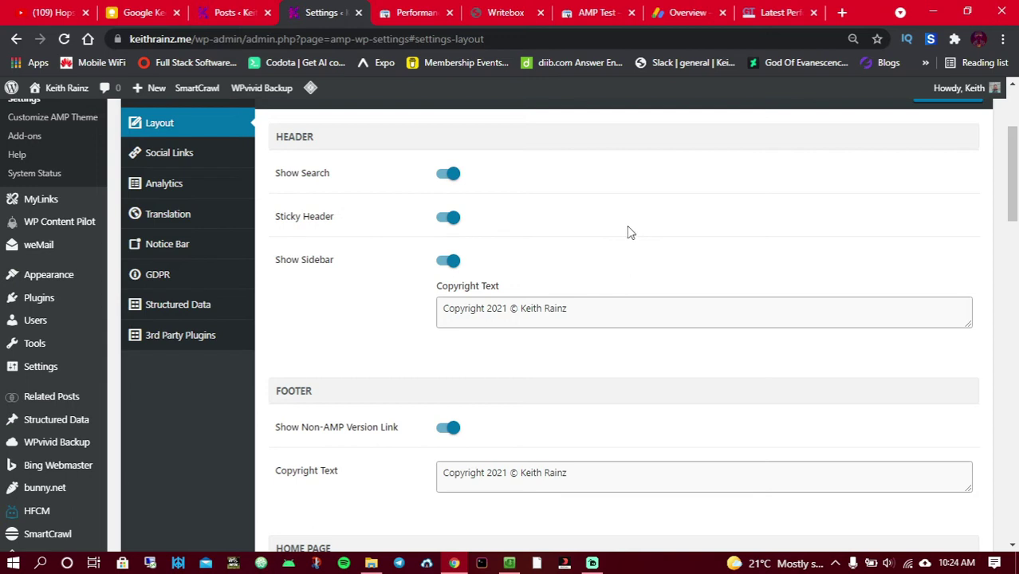
scroll(476, 262, "down", 1)
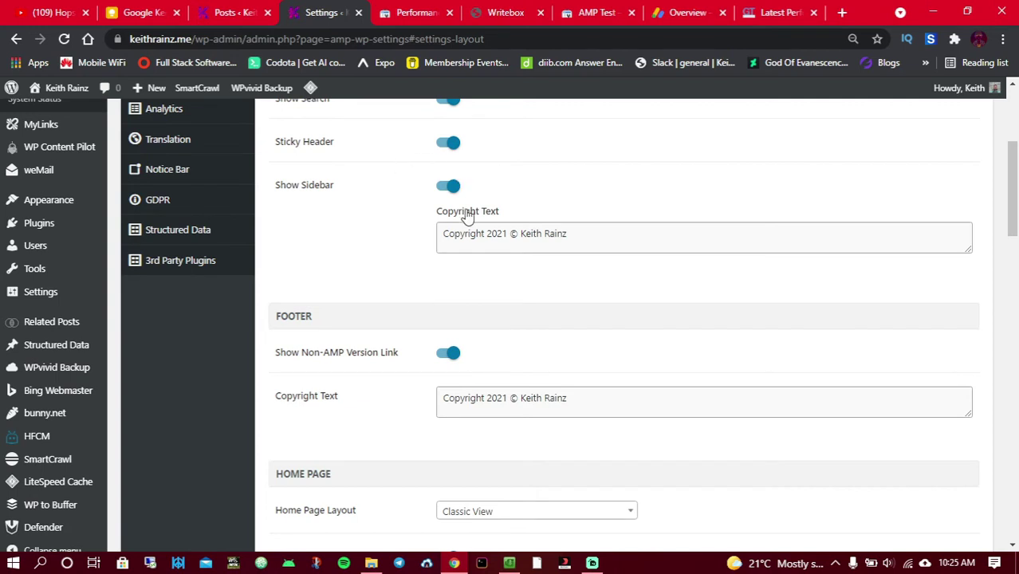
left_click(544, 242)
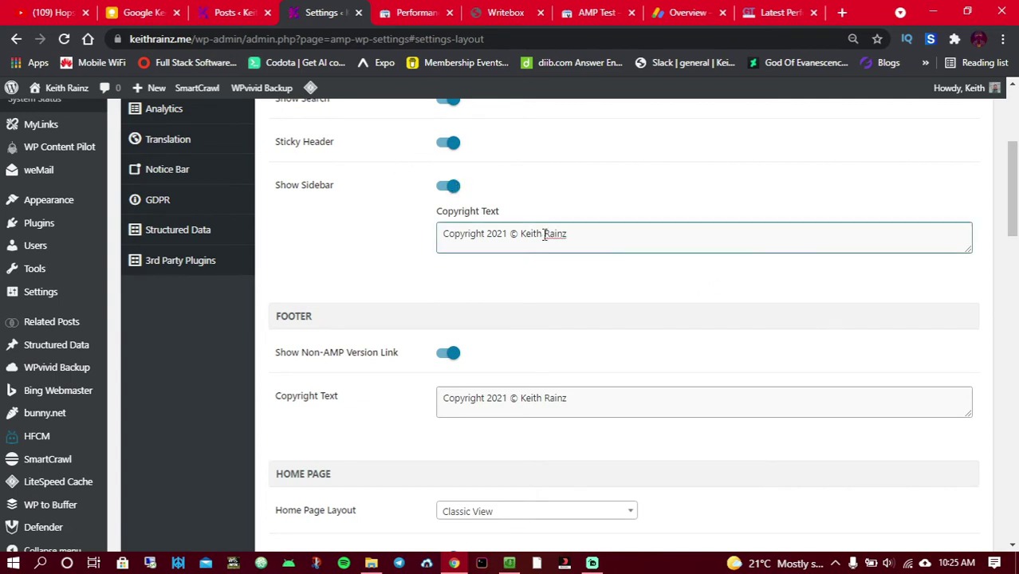
scroll(630, 169, "down", 4)
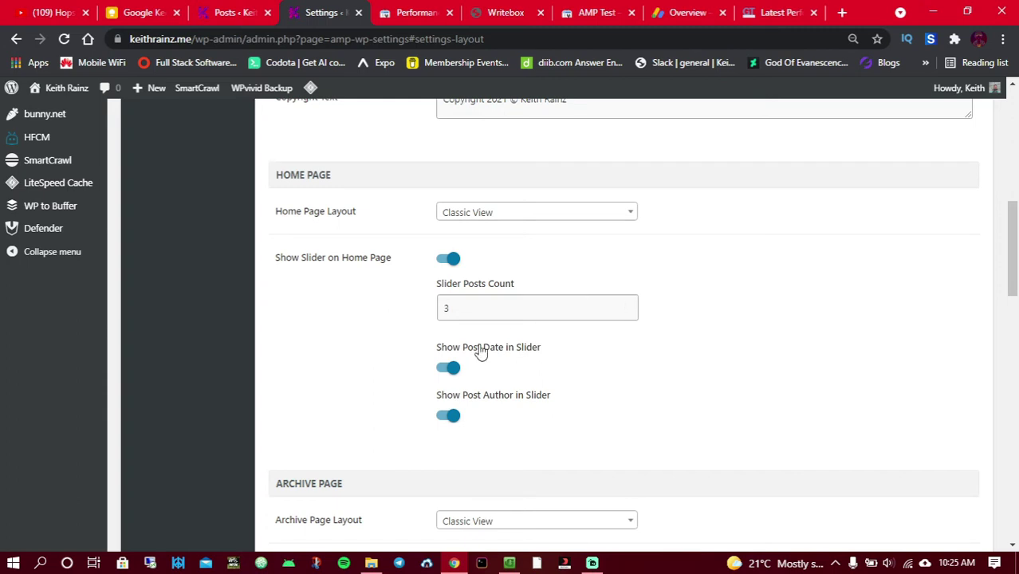
scroll(502, 379, "down", 2)
scroll(505, 372, "down", 9)
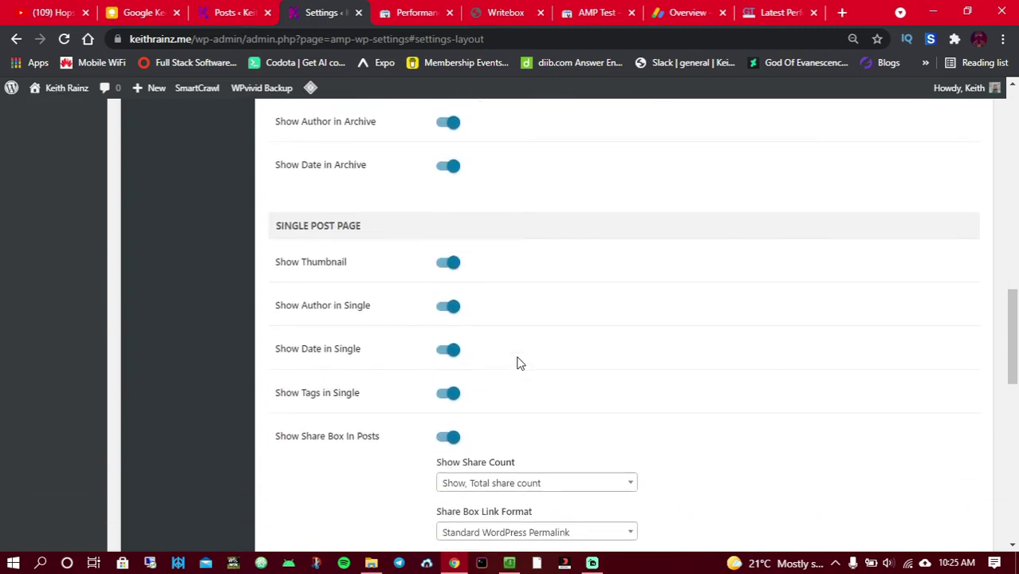
scroll(506, 241, "up", 1)
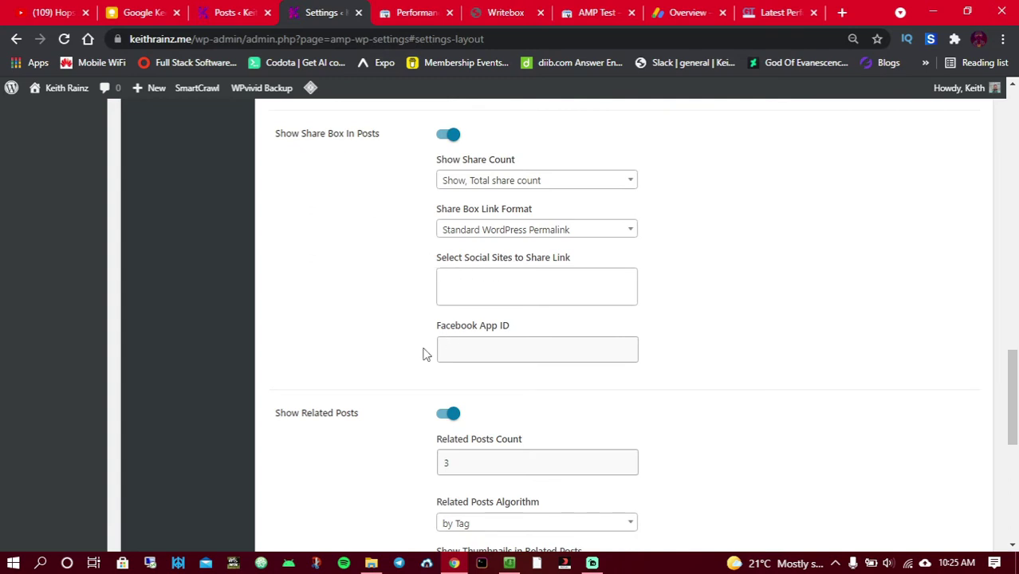
Step: Turn off Show Share Box In Posts, keep 3 related posts by Tag, and save
left_click(453, 136)
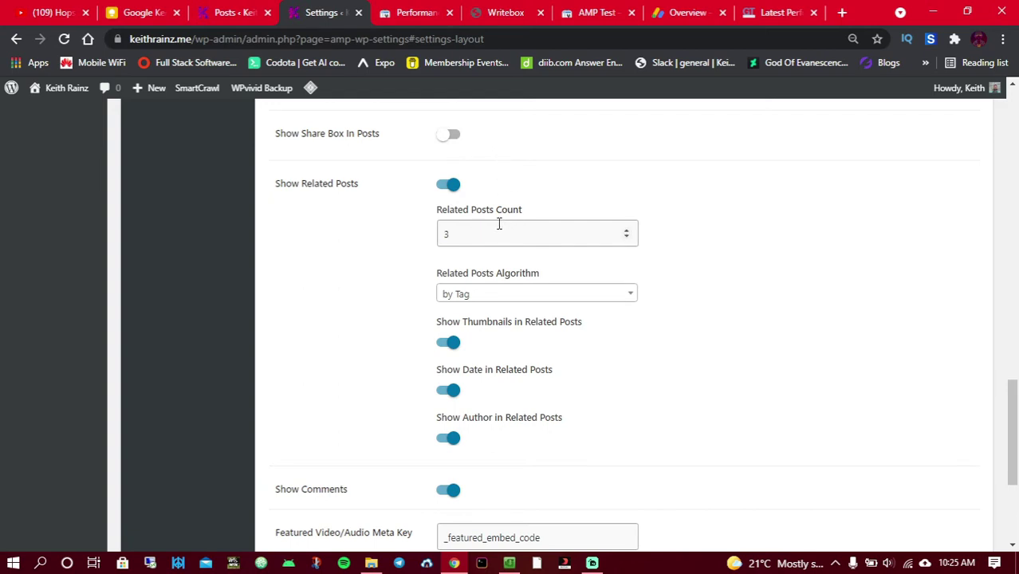
left_click(630, 296)
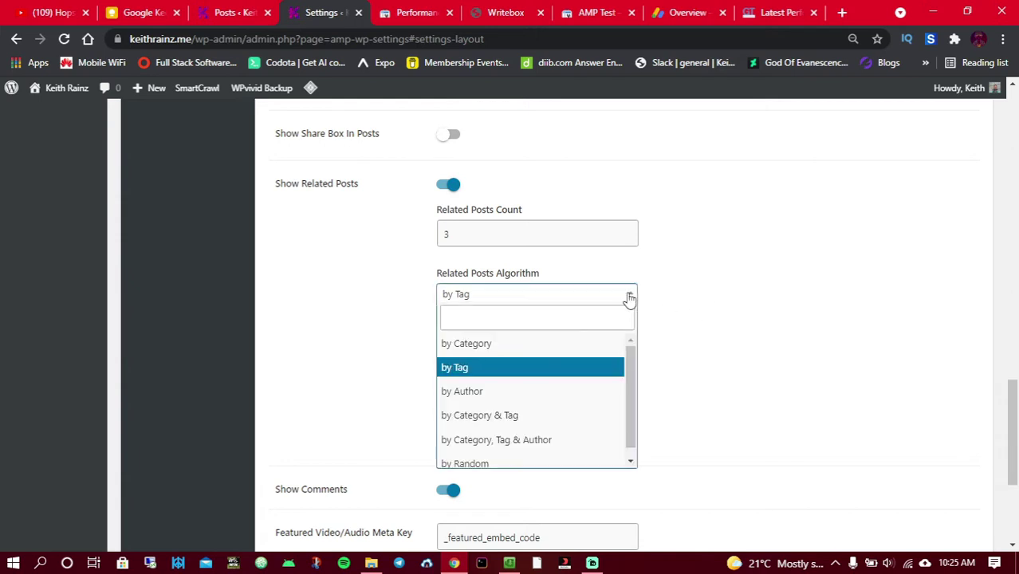
left_click(704, 281)
scroll(702, 283, "down", 3)
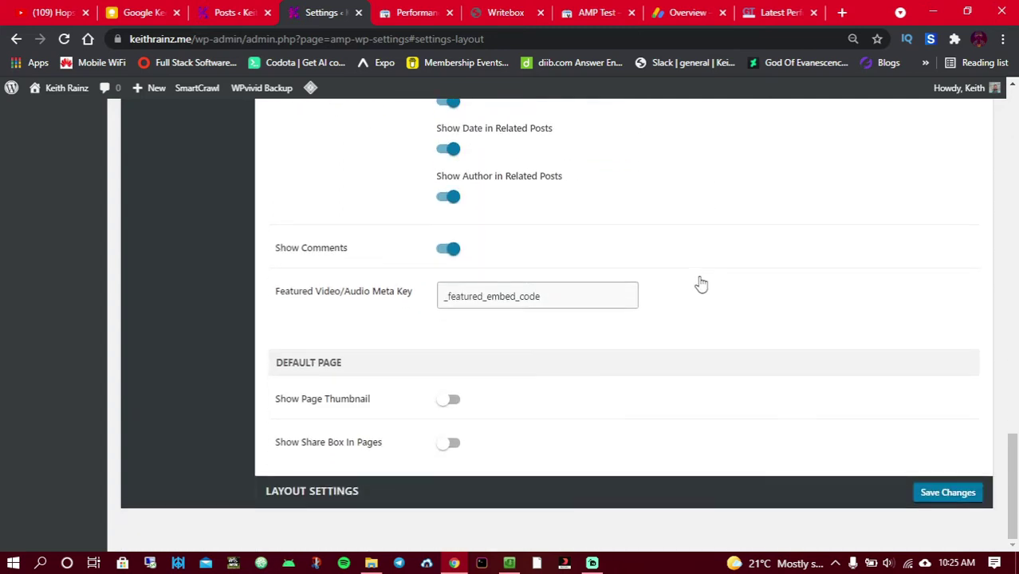
left_click(949, 493)
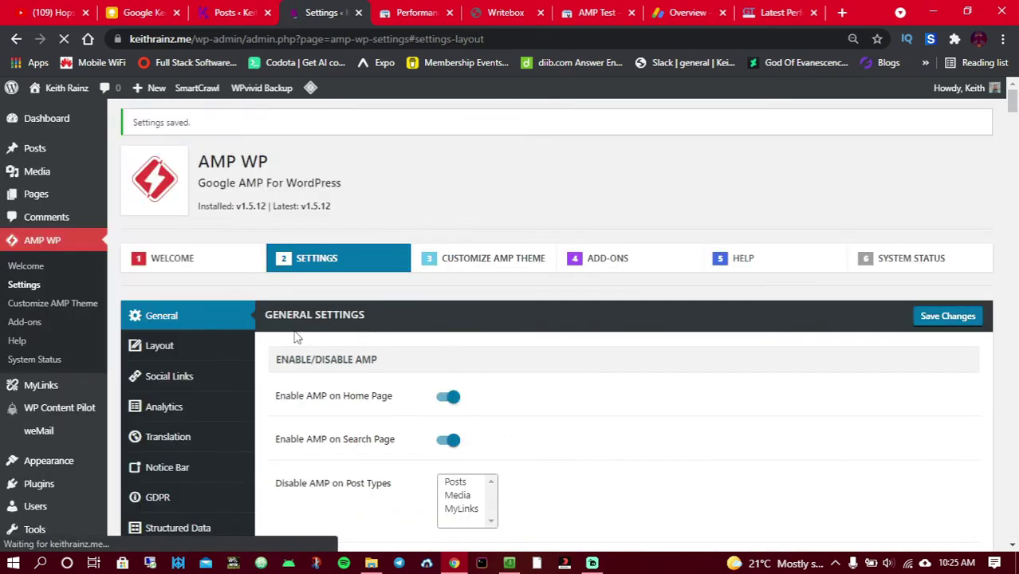
Step: Open the AMP WP Social Links settings and save them
left_click(209, 391)
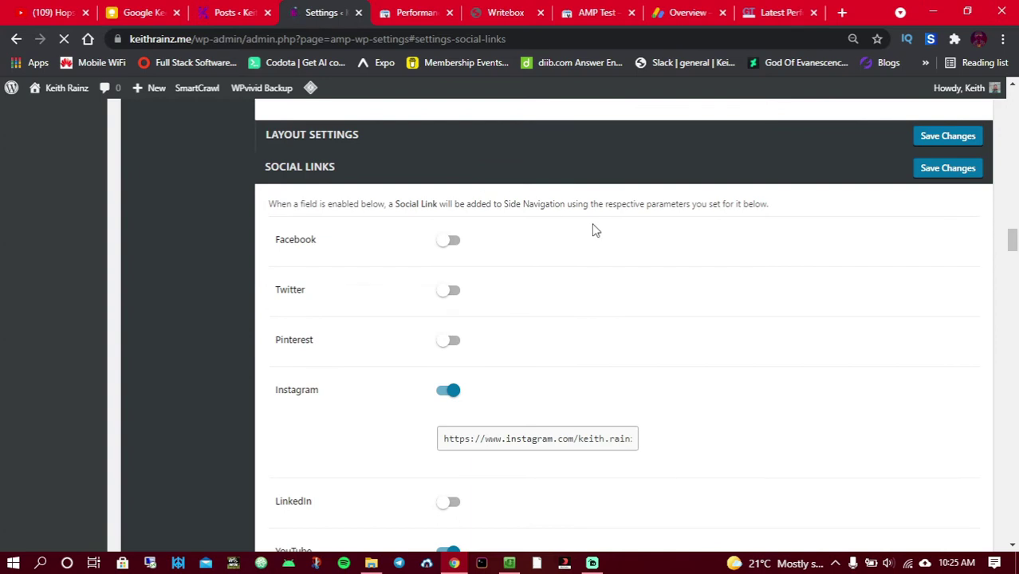
scroll(588, 213, "down", 2)
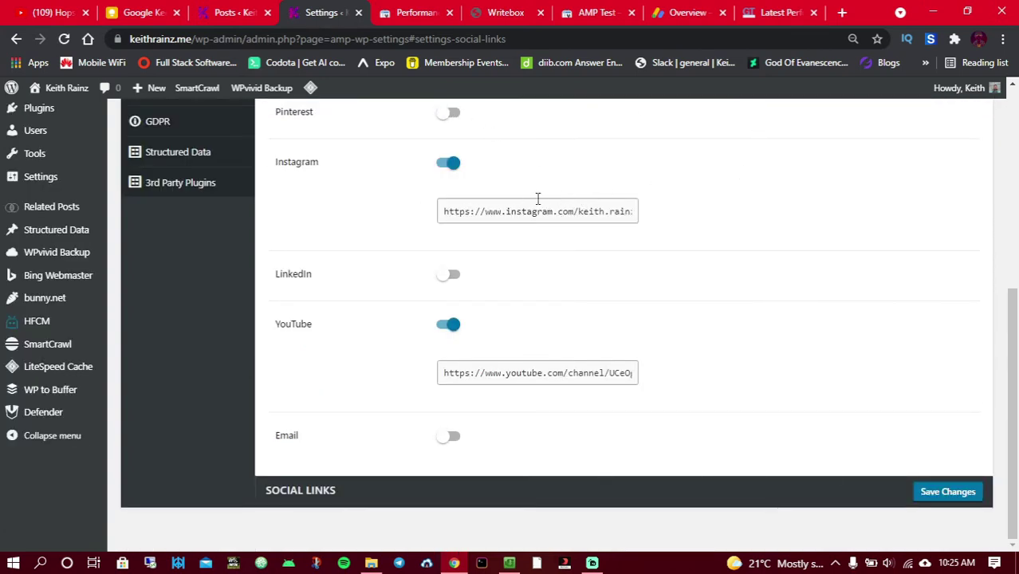
left_click(956, 494)
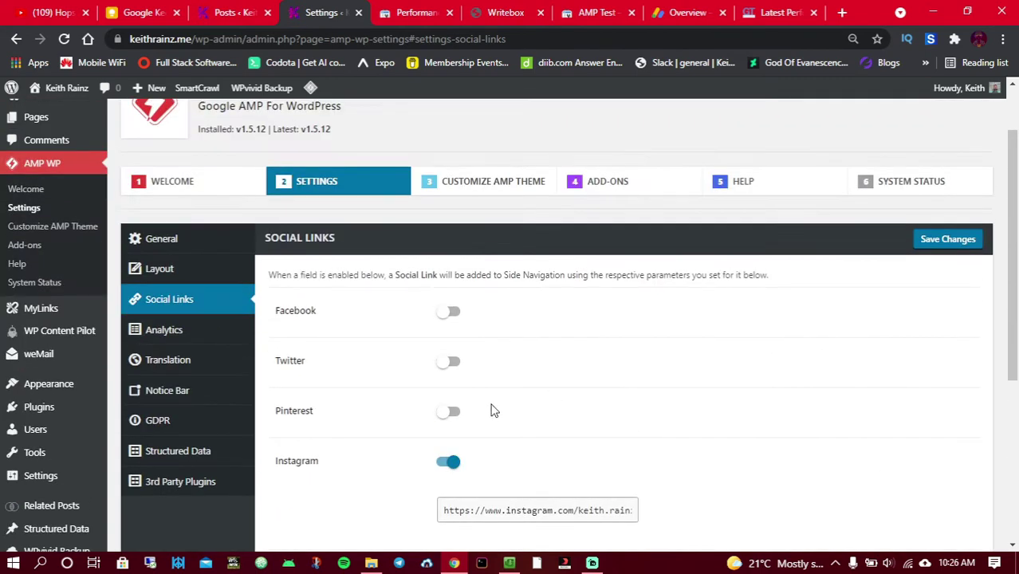
Step: Review the Analytics settings with Google Analytics enabled and a tracking ID filled in
left_click(196, 340)
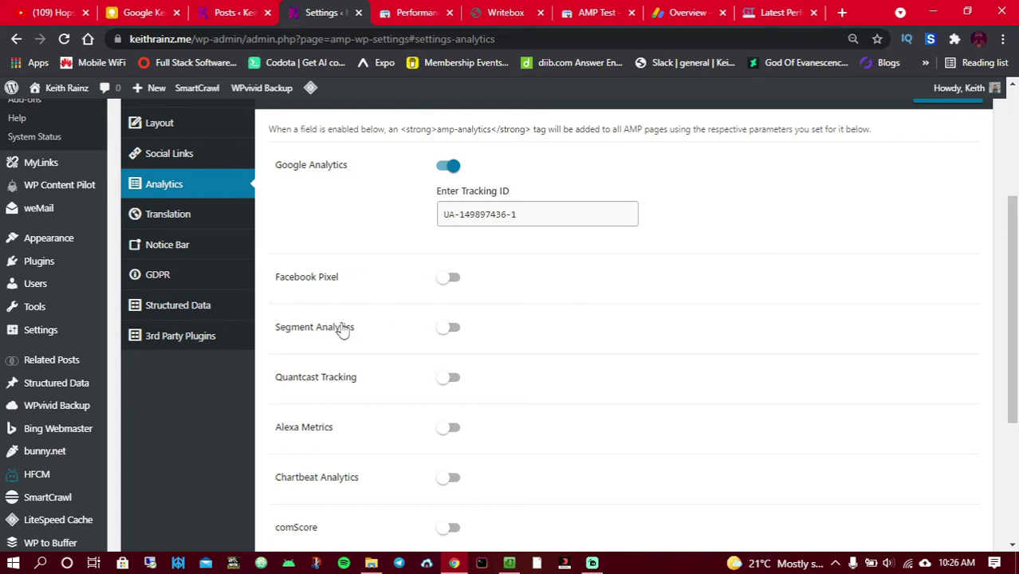
scroll(323, 380, "down", 3)
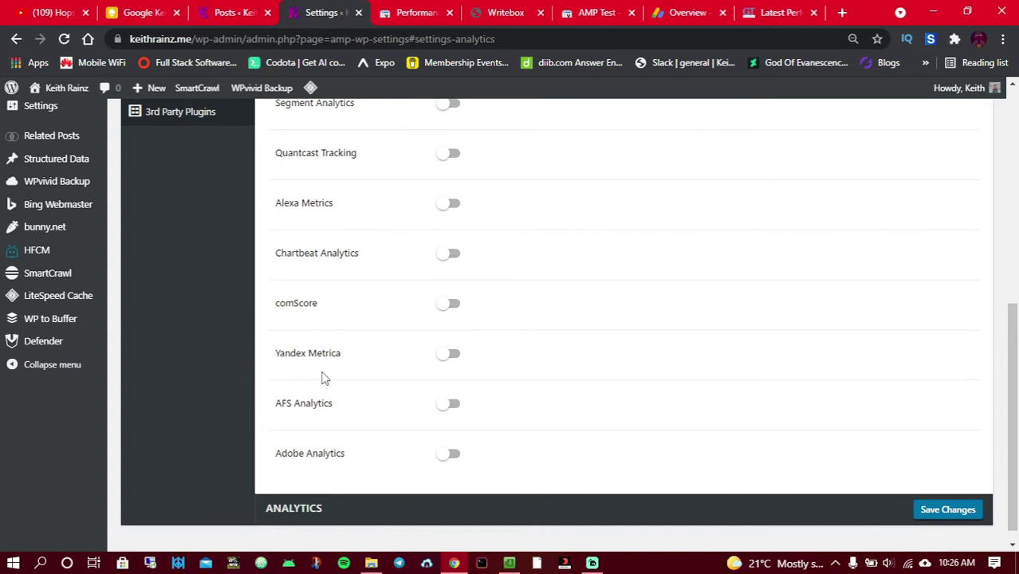
scroll(339, 369, "up", 5)
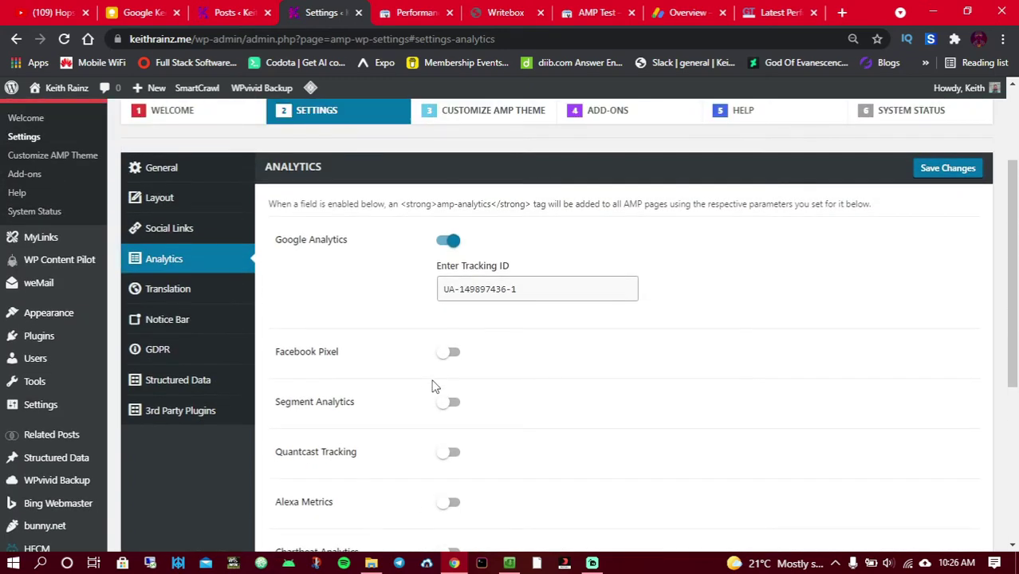
Step: Scroll through the Translation settings, then view the Notice Bar settings with Show Notice Bar off
left_click(182, 364)
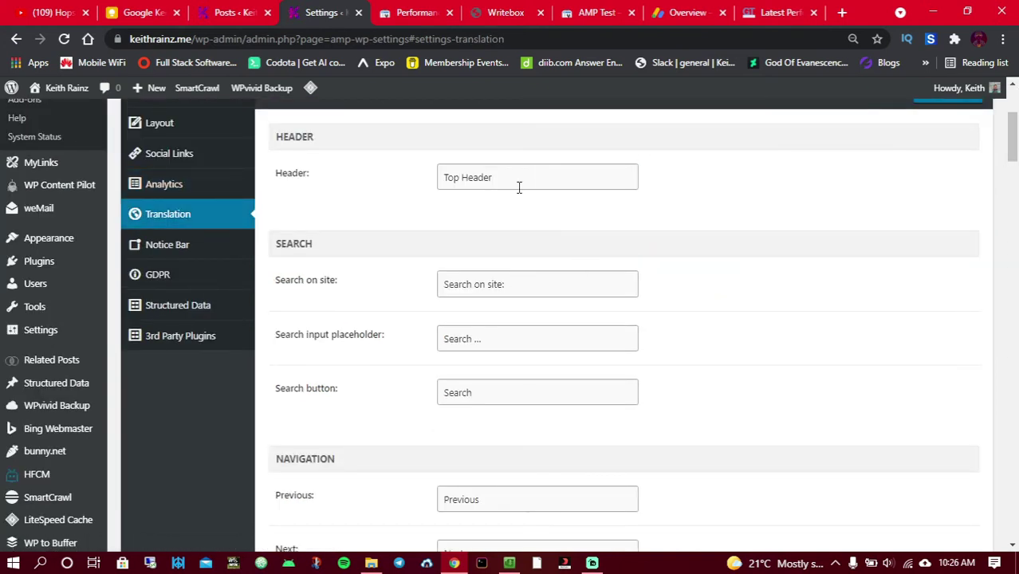
scroll(1012, 160, "down", 1)
left_click_drag(1013, 159, 1015, 354)
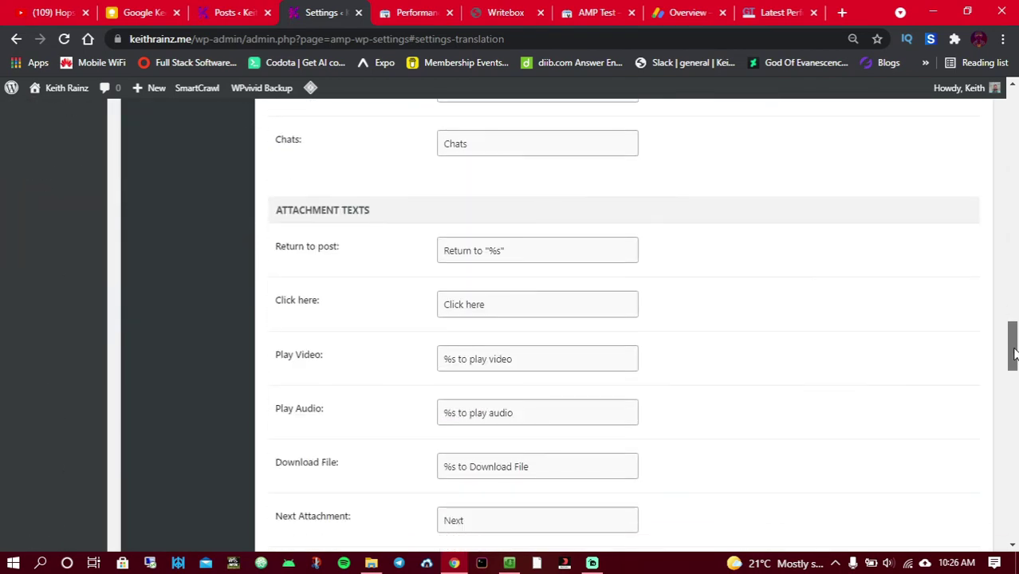
left_click_drag(1014, 354, 1013, 122)
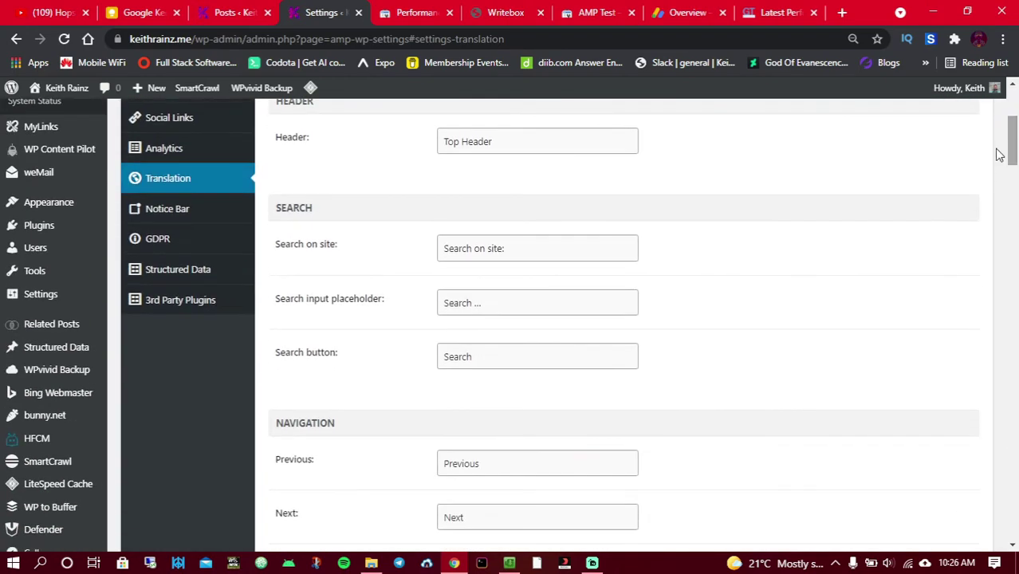
left_click(193, 209)
scroll(473, 204, "up", 1)
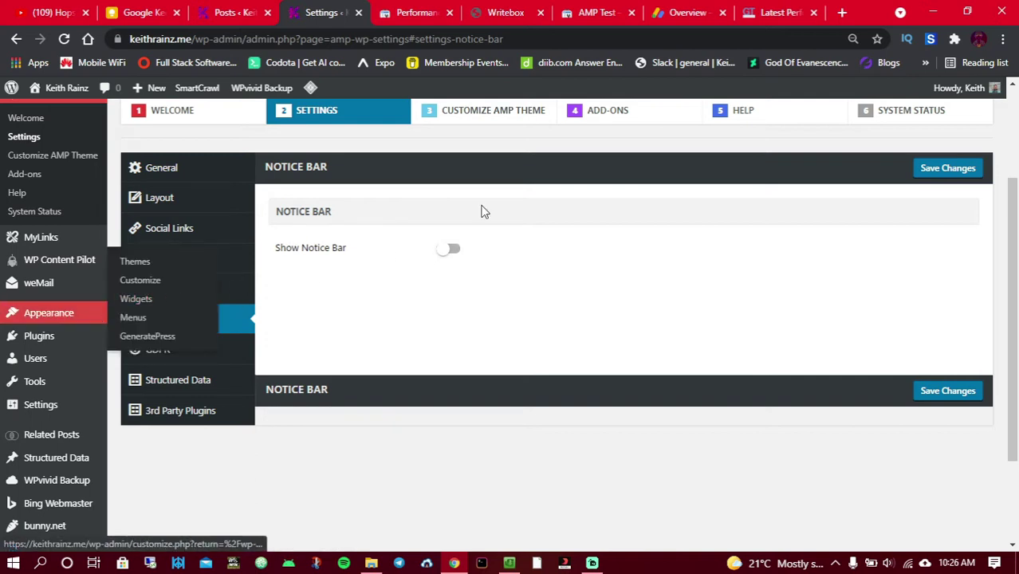
scroll(1016, 281, "up", 1)
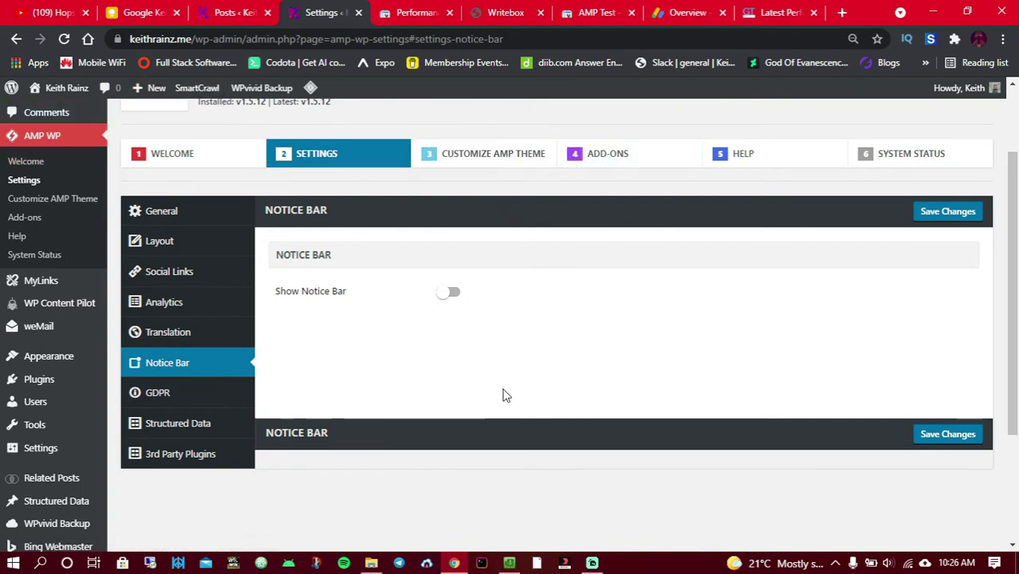
Step: Turn on GDPR Compliance for EU Users and move to the Structured Data settings
left_click(158, 393)
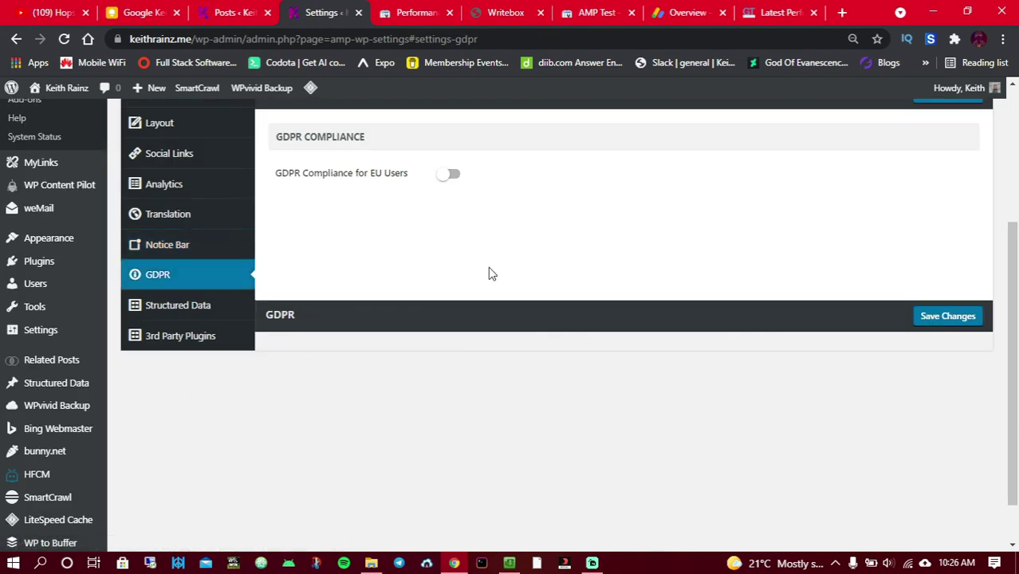
left_click(448, 173)
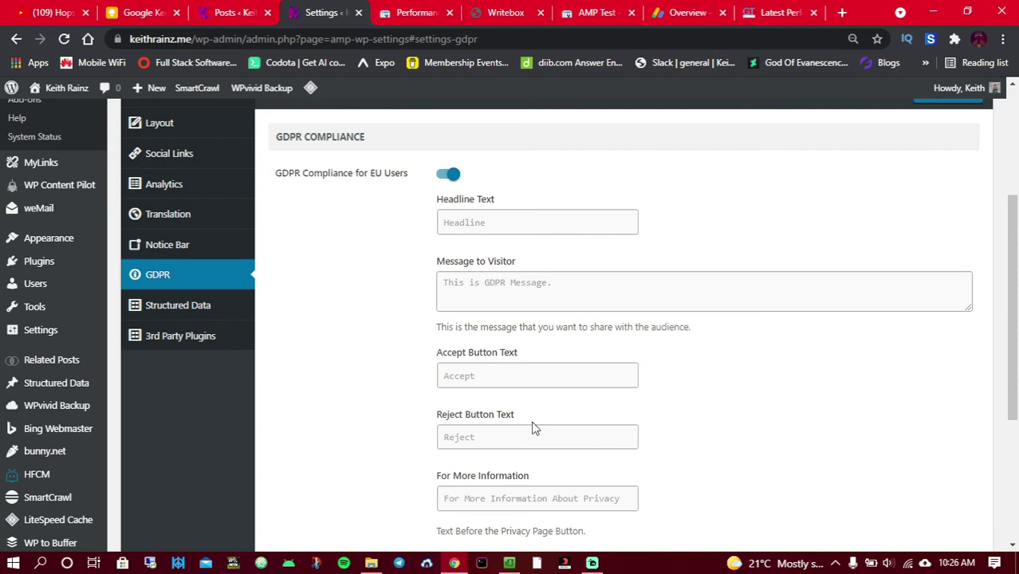
scroll(484, 447, "down", 3)
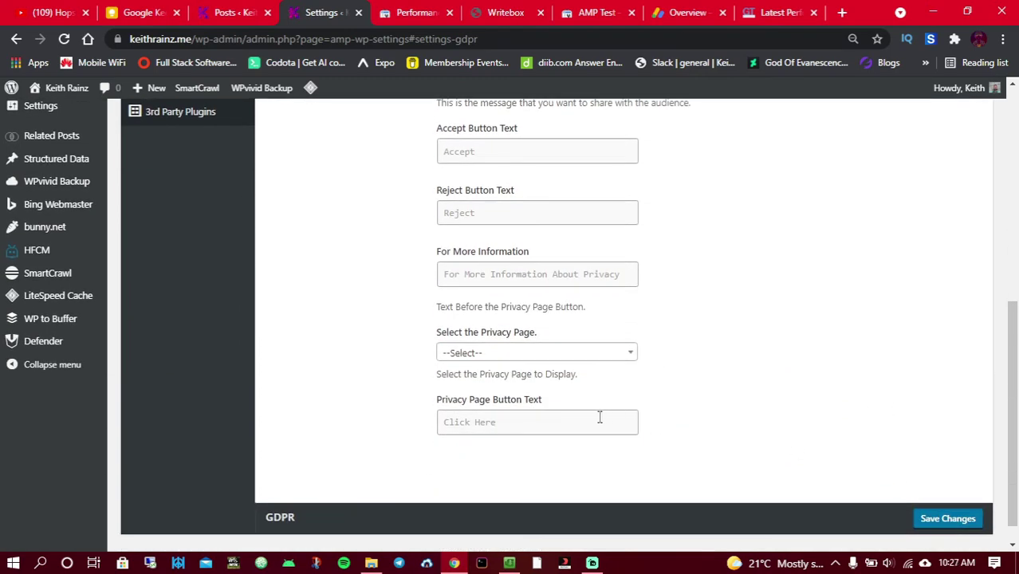
scroll(597, 418, "up", 5)
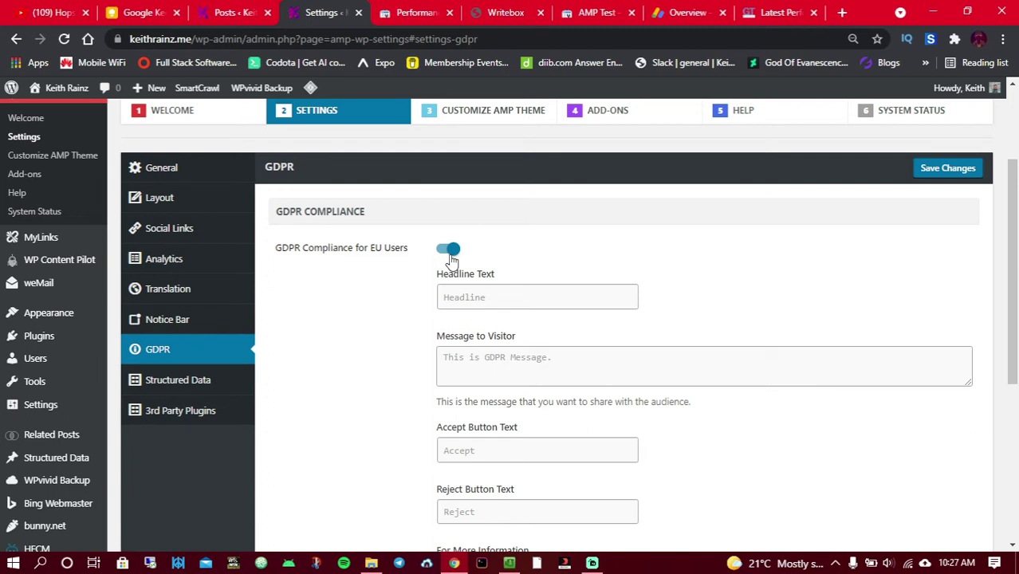
left_click(159, 381)
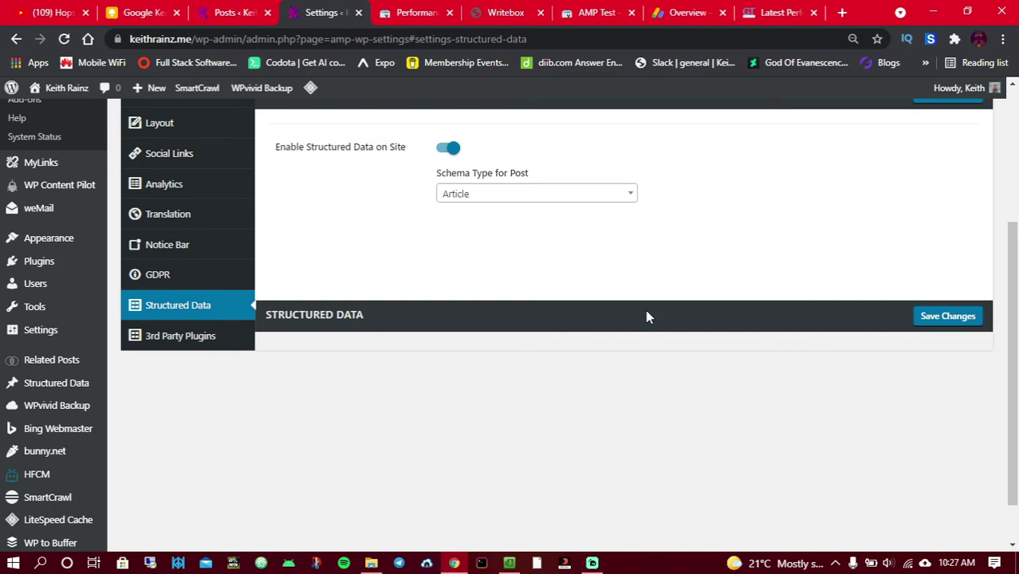
Step: Leave the post schema type as Article and review the Third Party Plugins Support settings
left_click(449, 199)
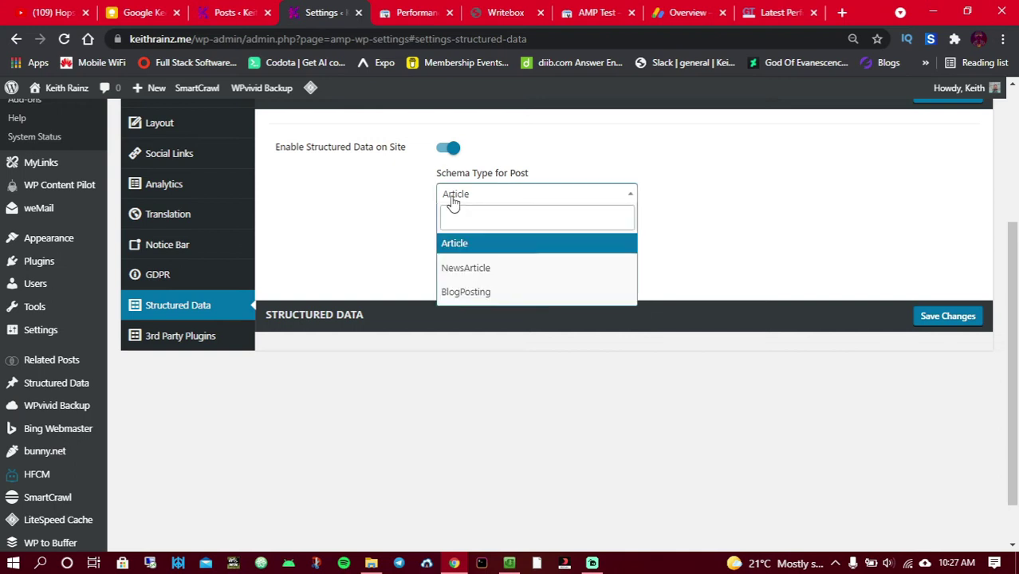
left_click(365, 221)
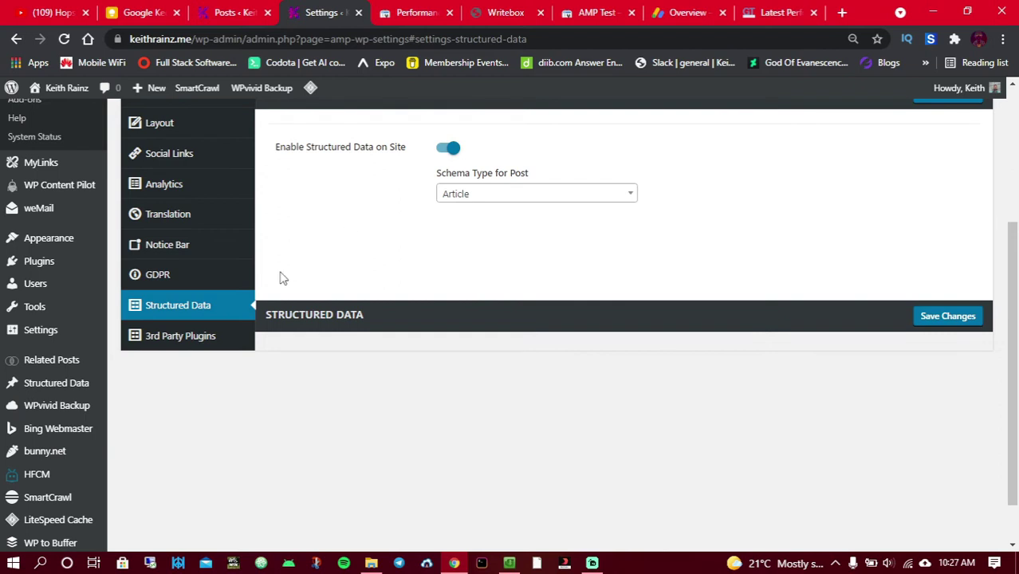
left_click(192, 346)
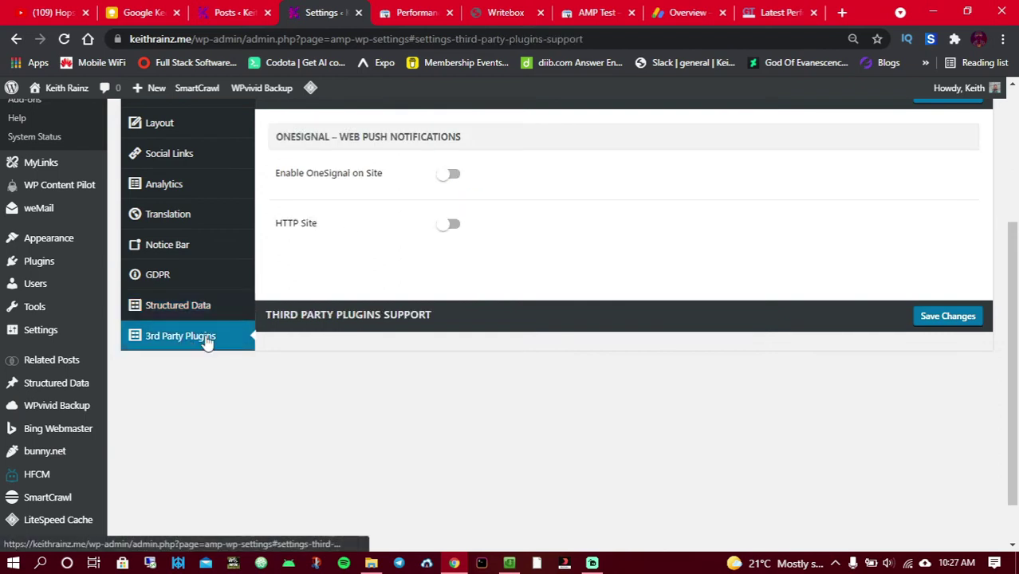
scroll(391, 218, "up", 2)
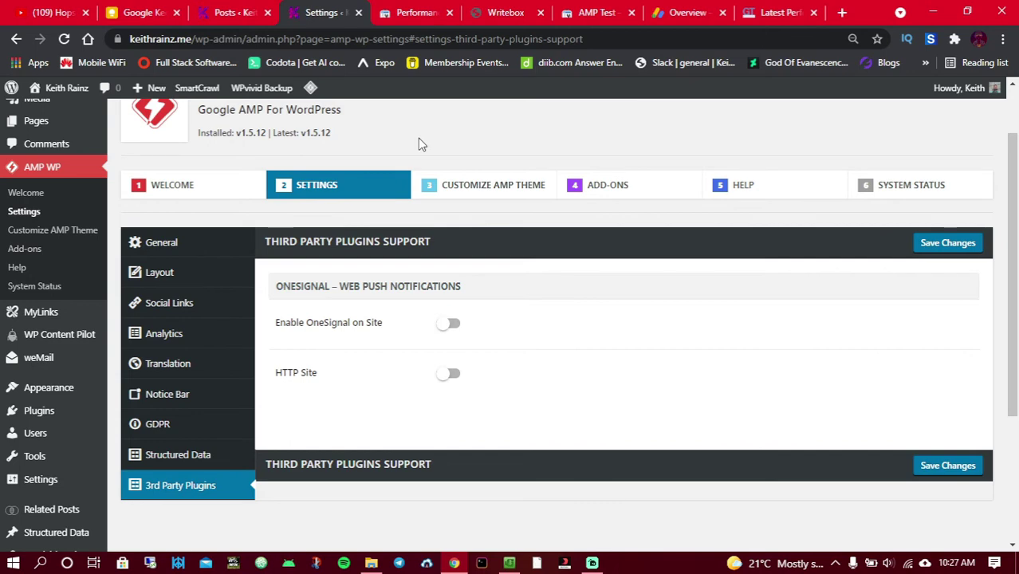
scroll(1014, 163, "up", 1)
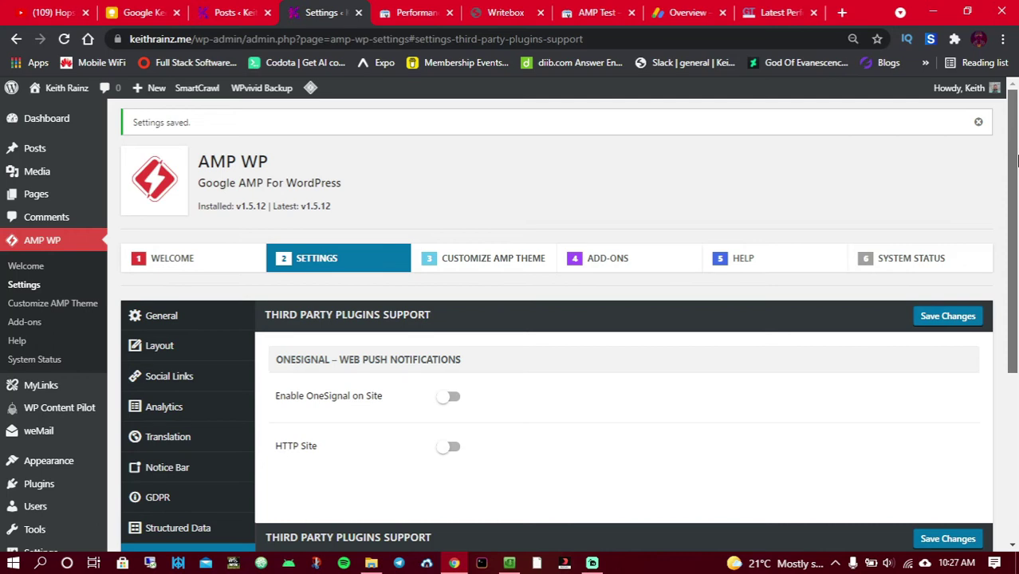
left_click_drag(1014, 164, 1016, 203)
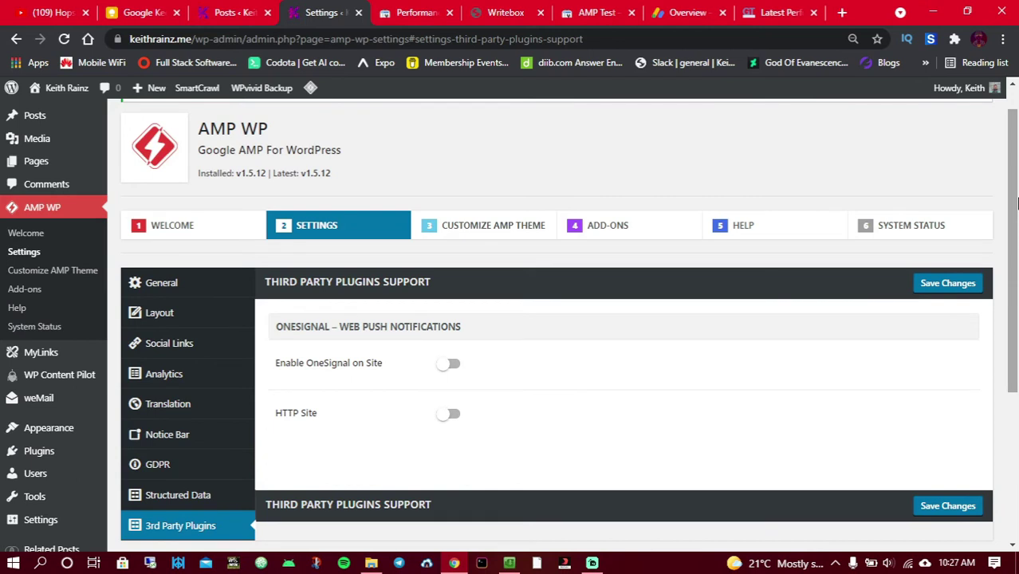
Step: In the Customizer's AMP WP Theme section, look through the Top Header options and return to the panel list
mouse_move(62, 426)
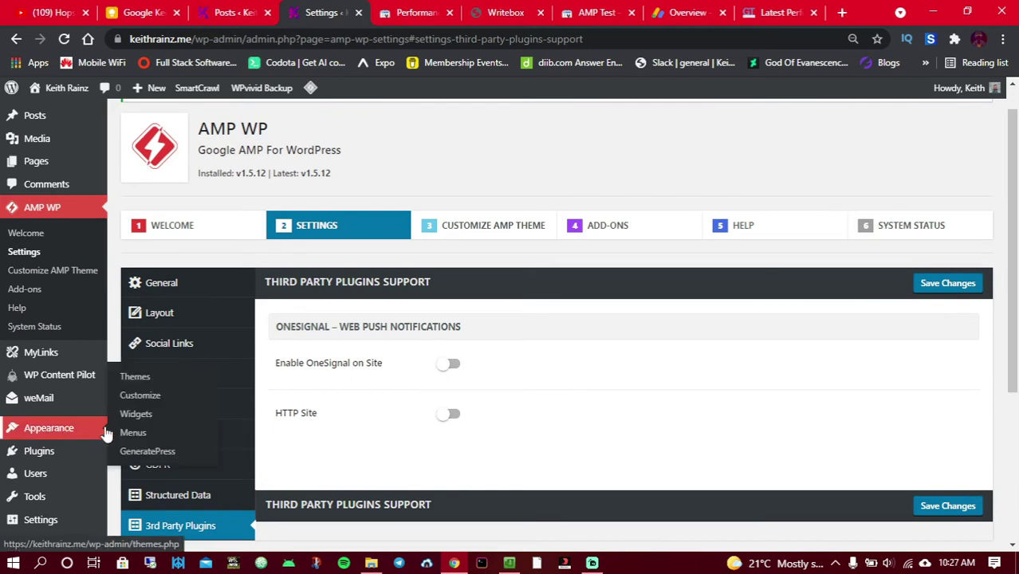
left_click(138, 402)
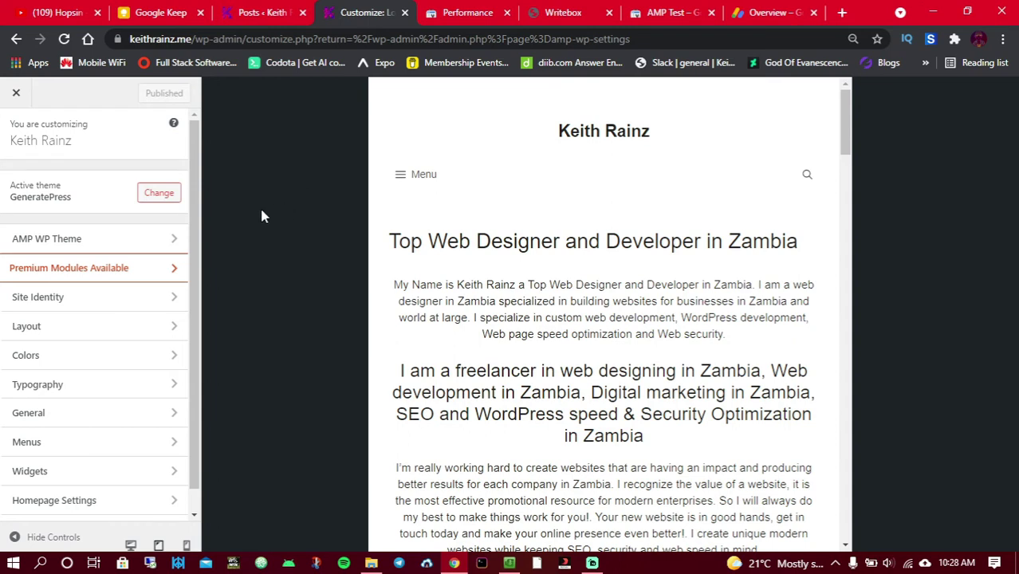
left_click(169, 240)
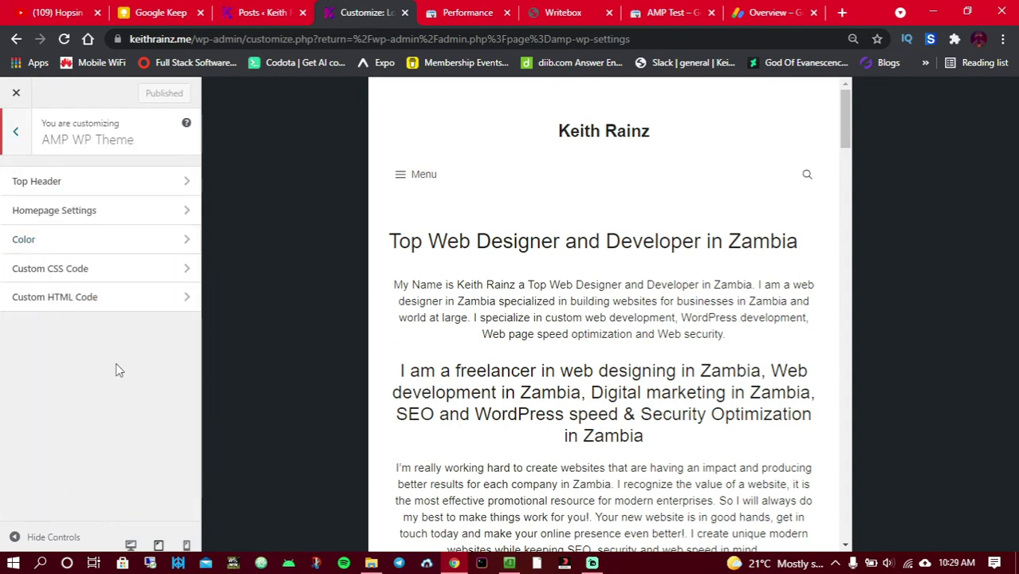
left_click(179, 182)
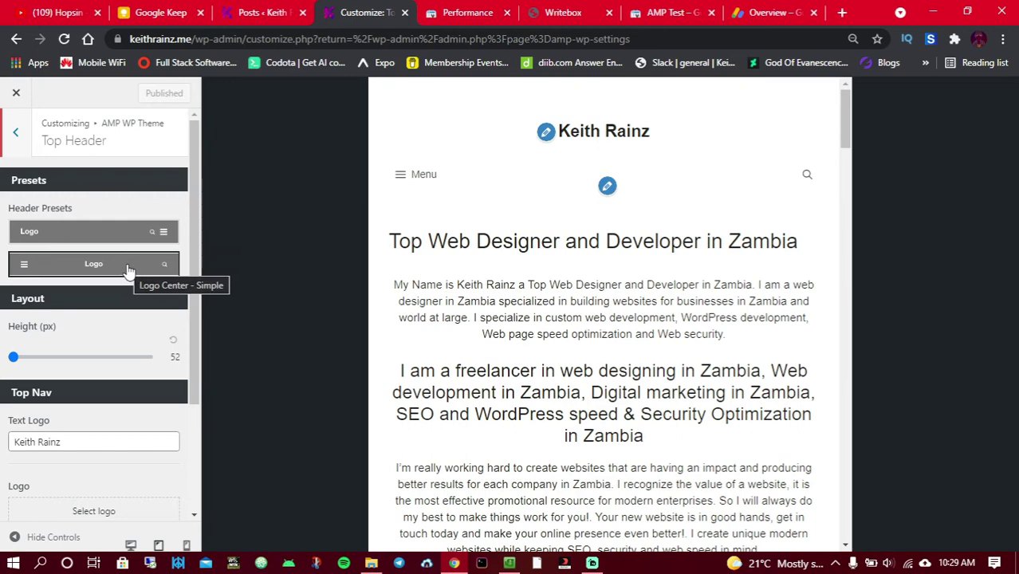
scroll(84, 346, "down", 2)
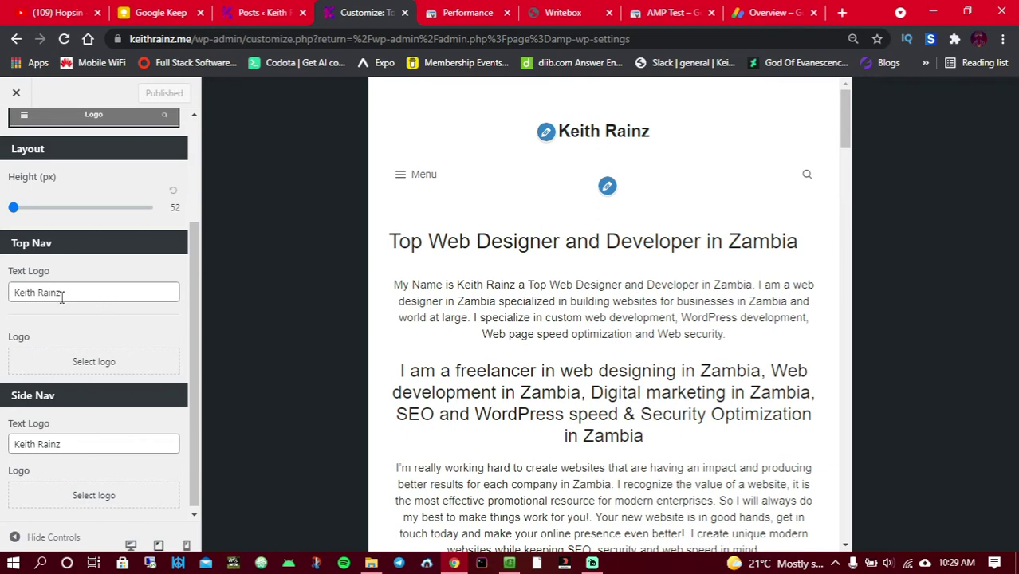
scroll(71, 346, "down", 1)
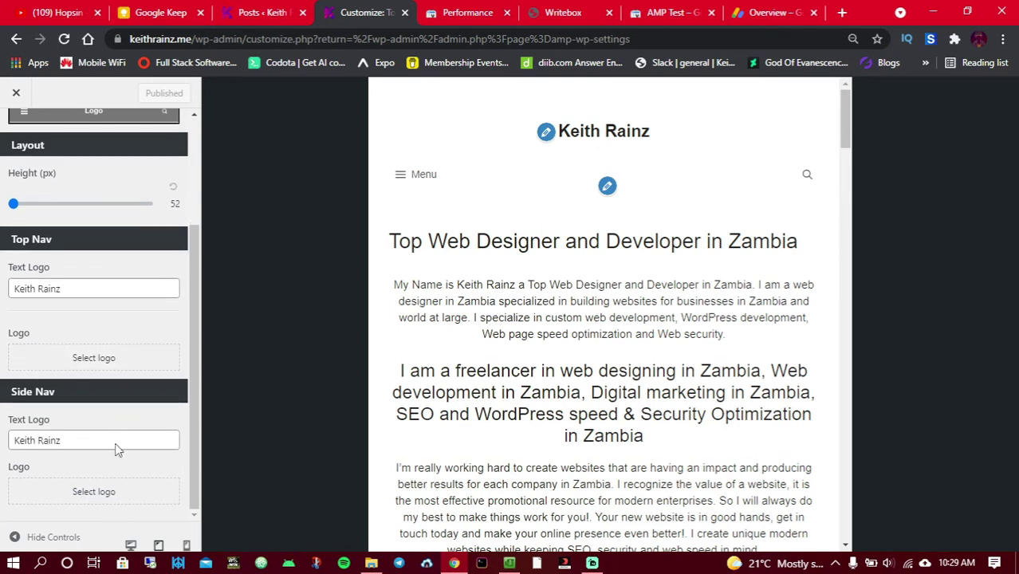
scroll(153, 107, "up", 2)
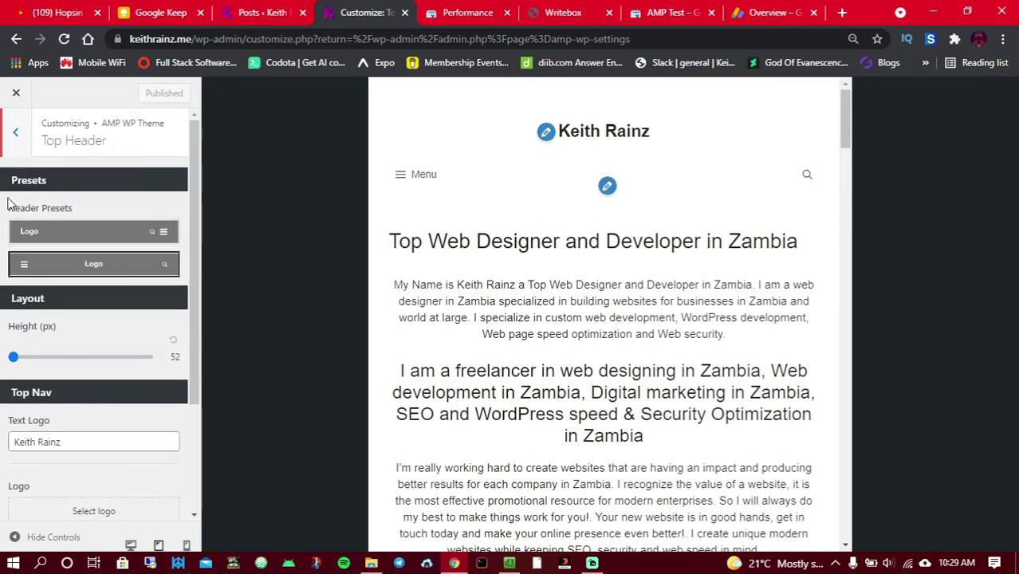
left_click(16, 131)
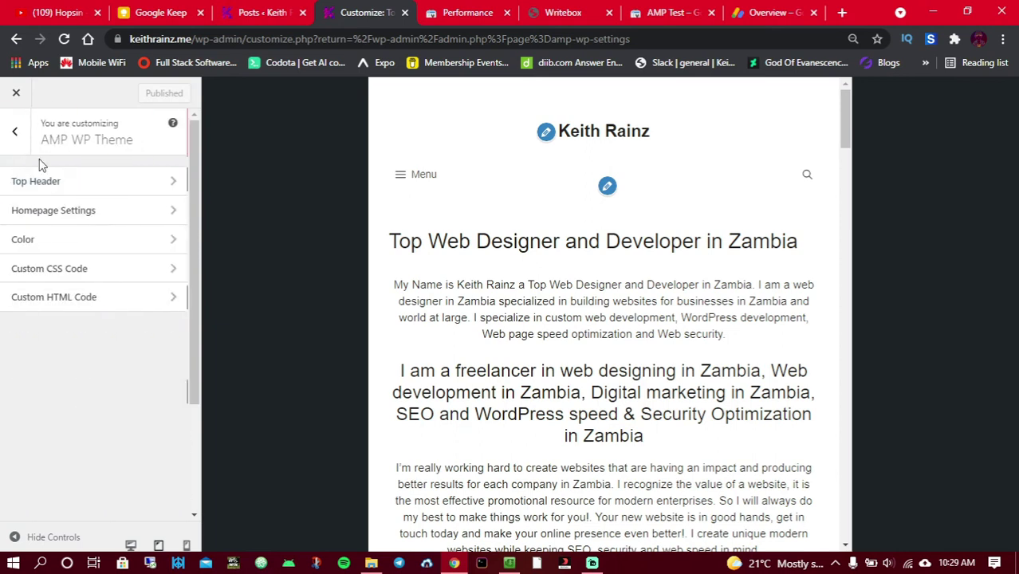
left_click(84, 209)
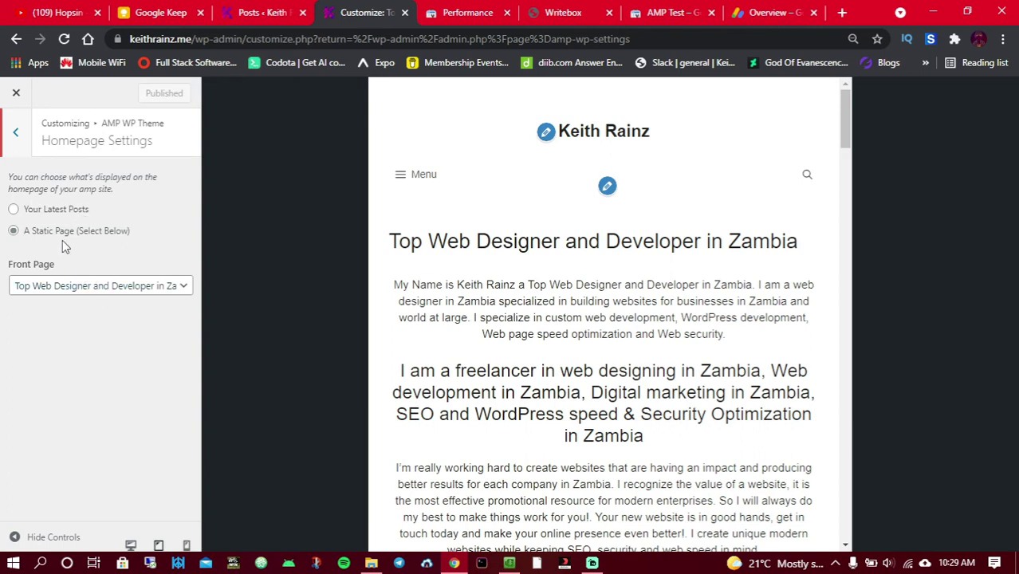
left_click(15, 131)
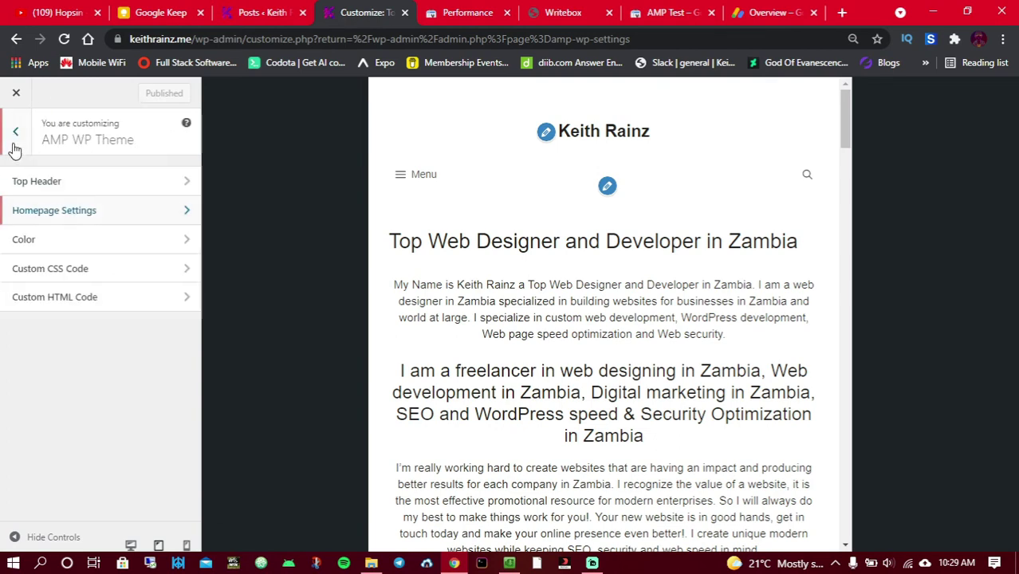
left_click(69, 240)
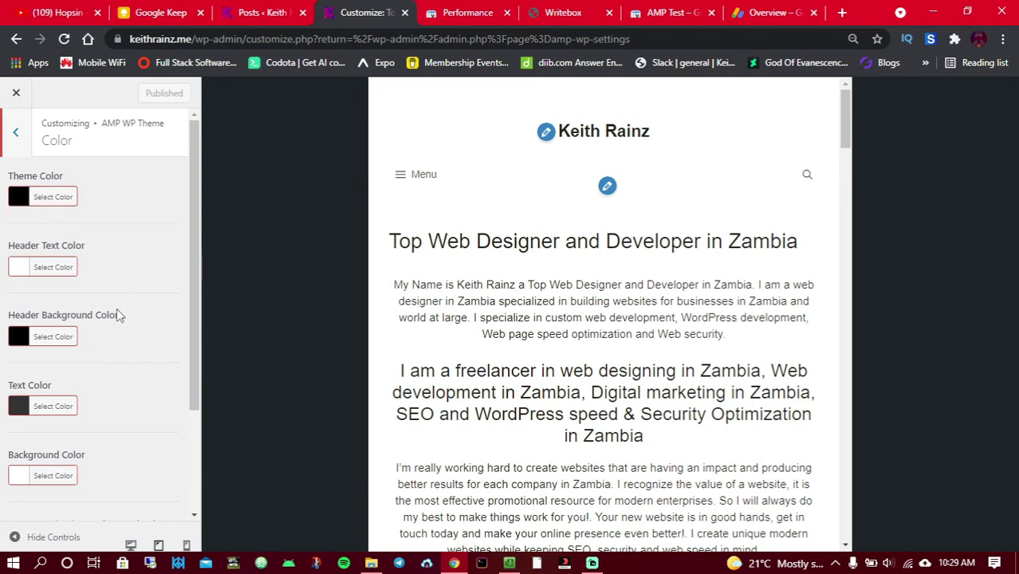
scroll(112, 318, "down", 3)
scroll(106, 319, "up", 3)
left_click(10, 137)
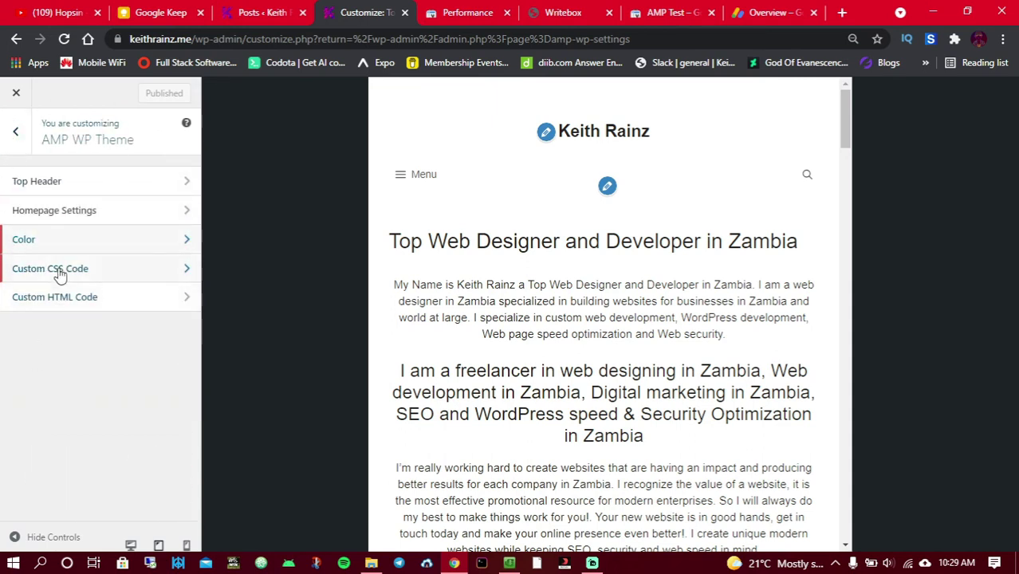
Step: Look over the Custom CSS Code and Custom HTML Code sections, then bring up the AdSense Overview
left_click(30, 271)
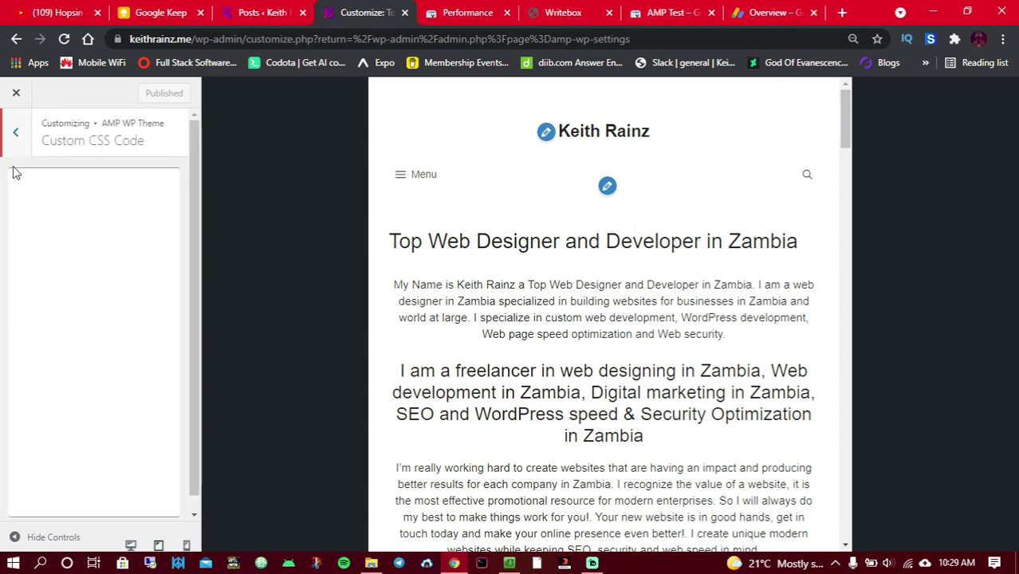
left_click(15, 132)
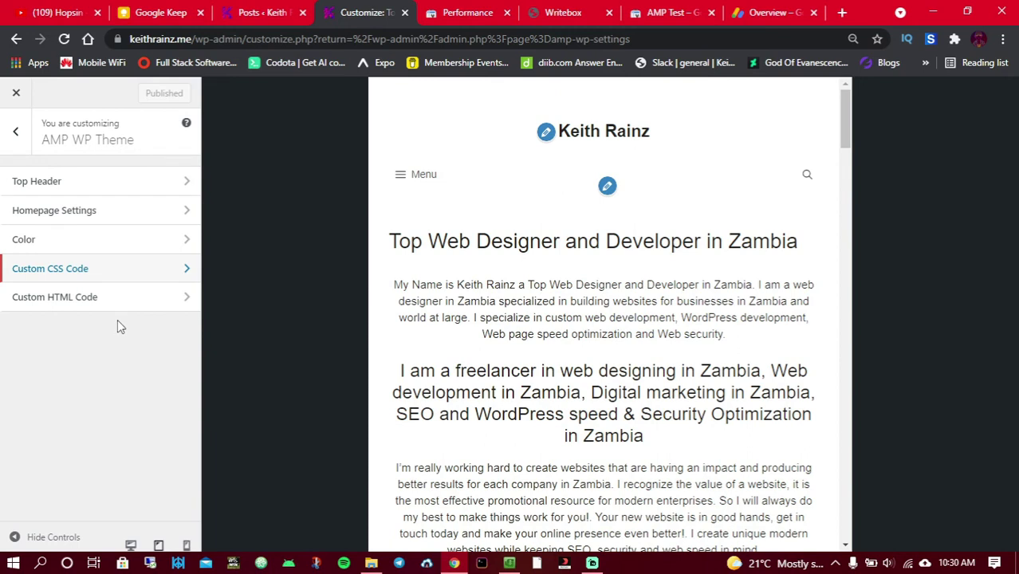
left_click(51, 303)
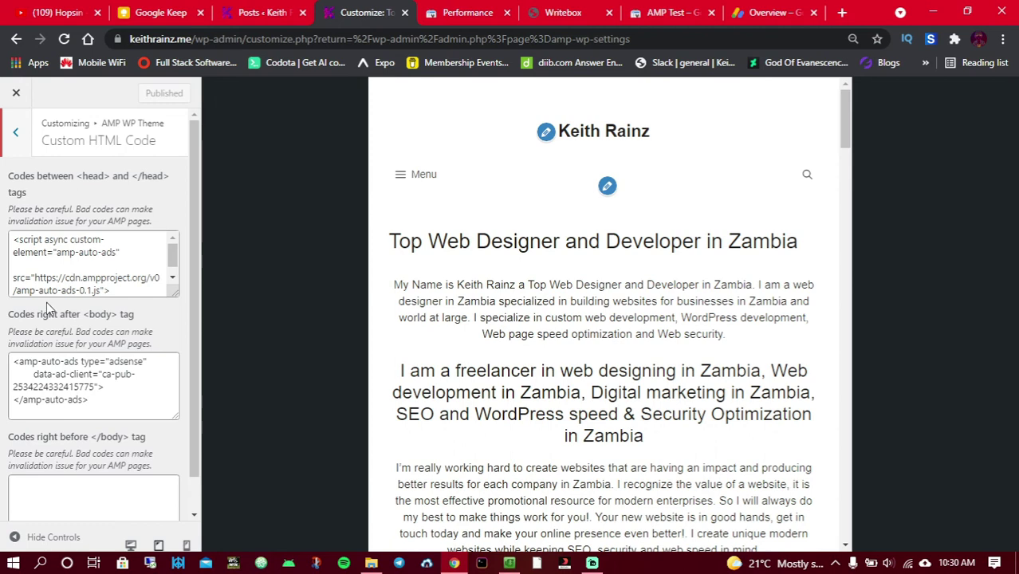
scroll(48, 307, "down", 1)
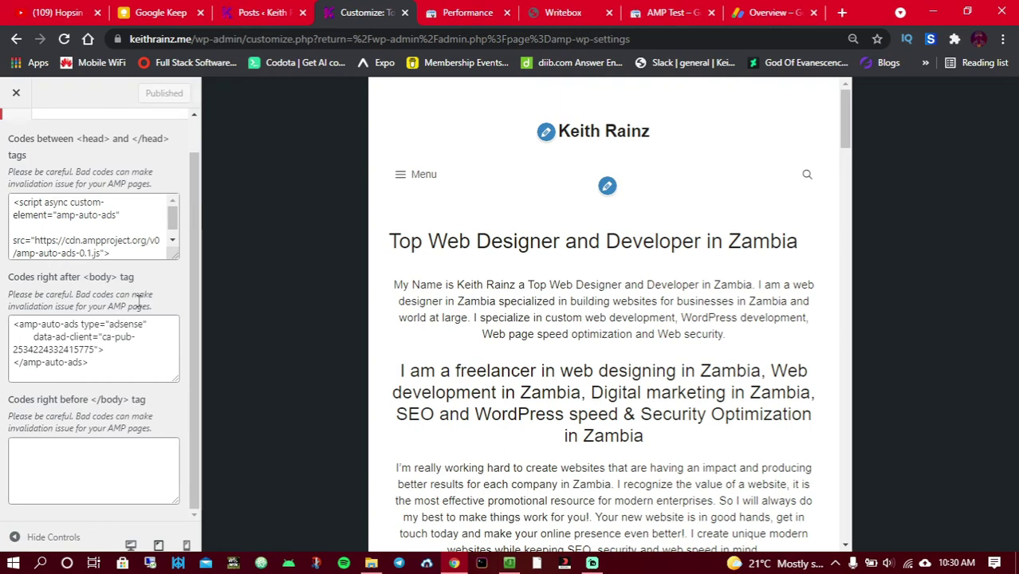
scroll(138, 301, "up", 1)
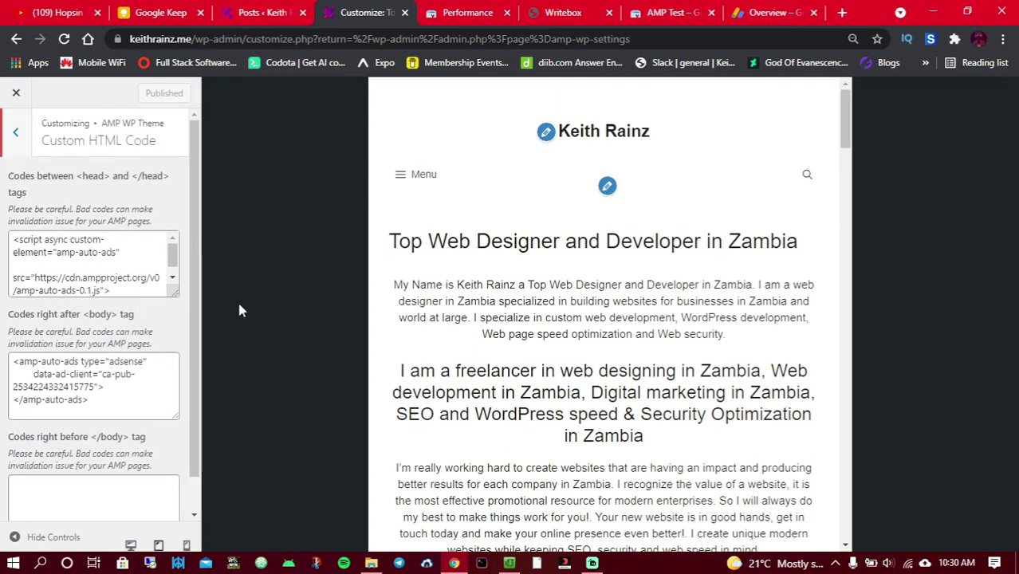
left_click(742, 8)
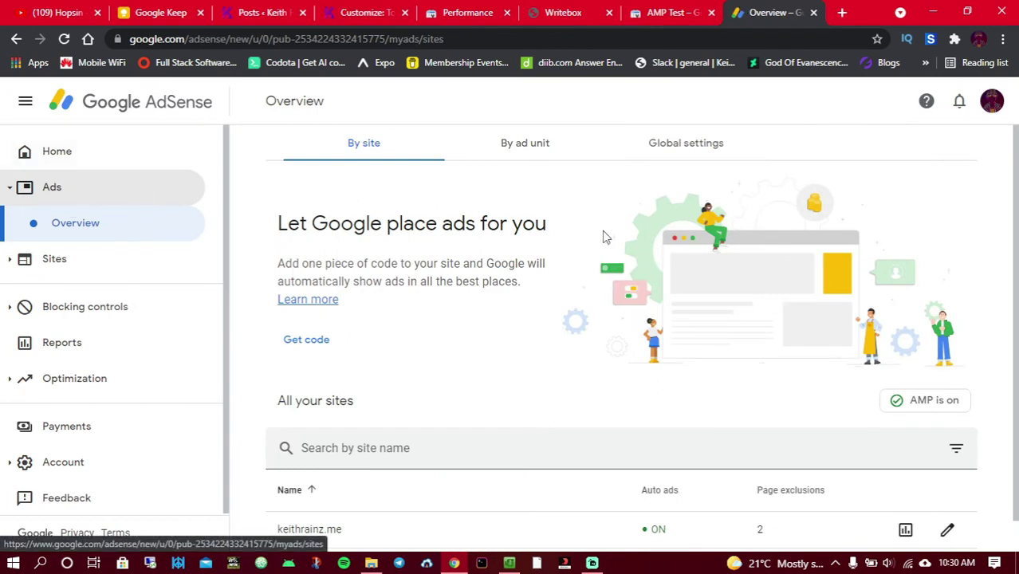
Step: Copy AdSense's Step 1 AMP head script and place the caret in the Customizer's head code box
left_click(929, 410)
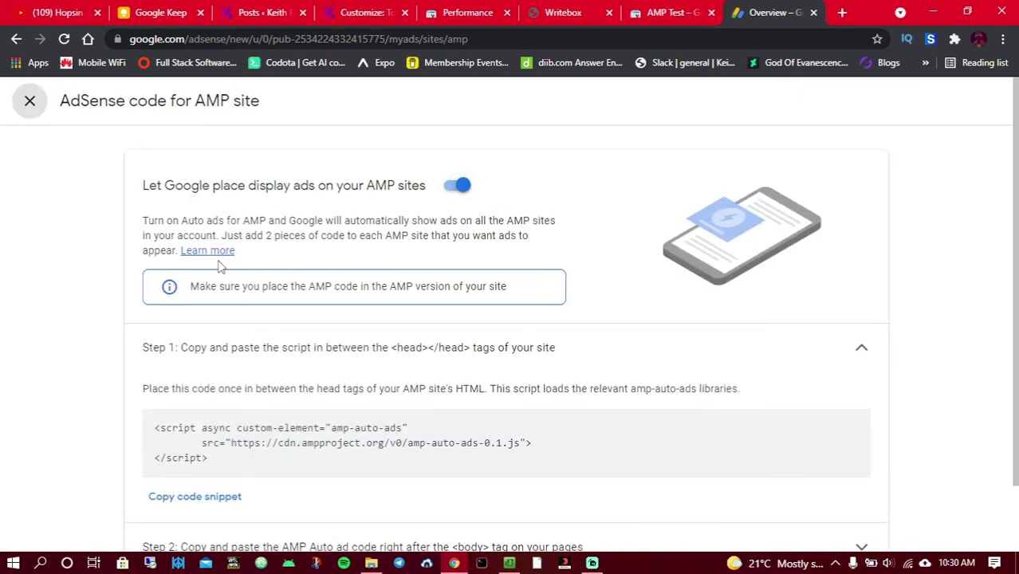
scroll(211, 403, "down", 1)
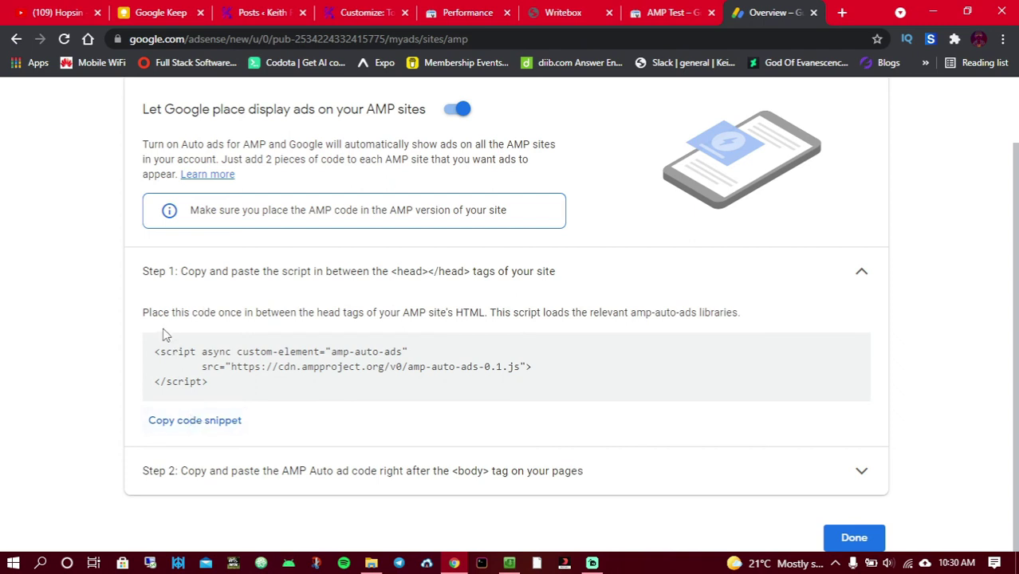
left_click_drag(202, 279, 247, 277)
left_click(213, 349)
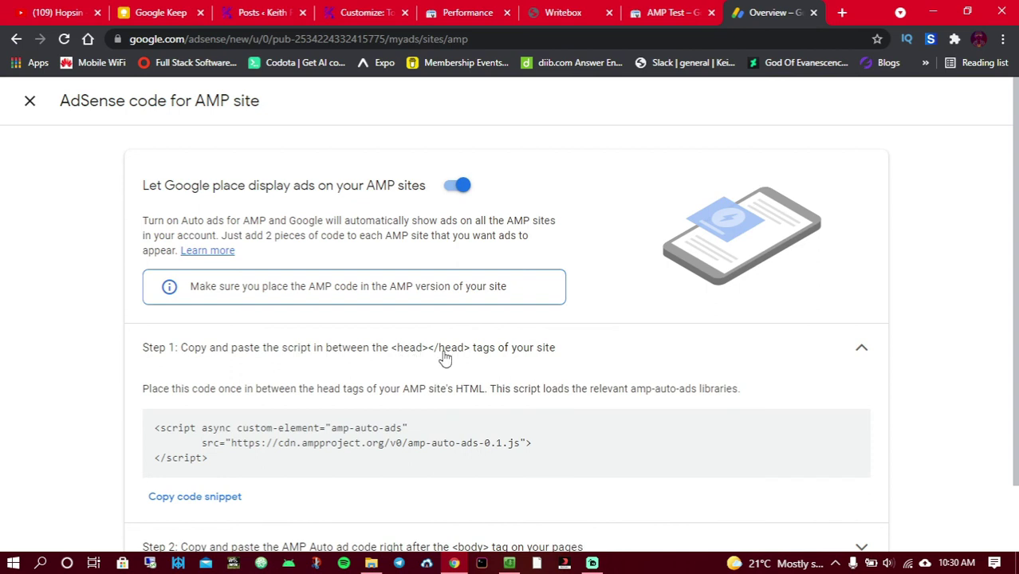
left_click(212, 497)
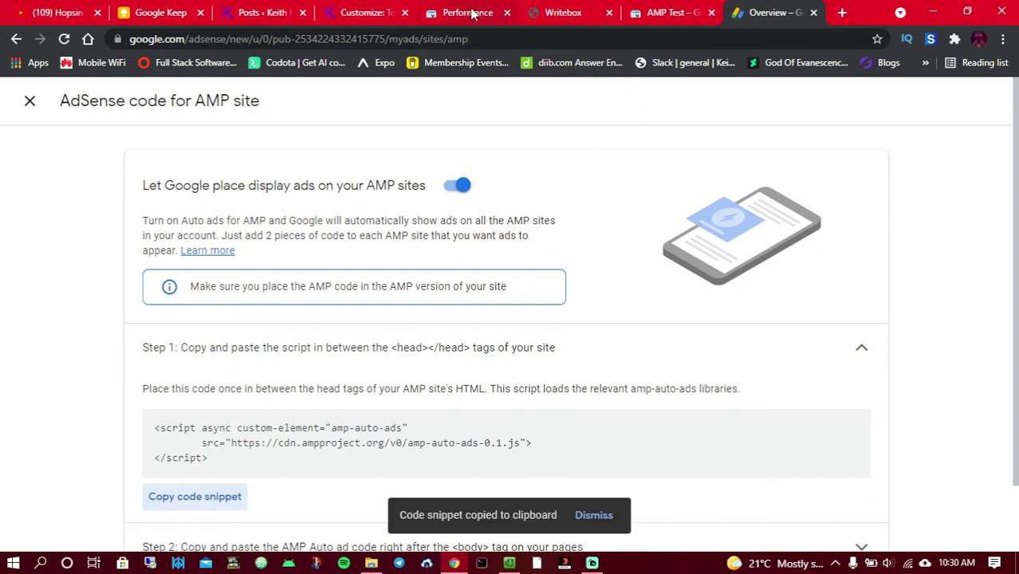
left_click(363, 12)
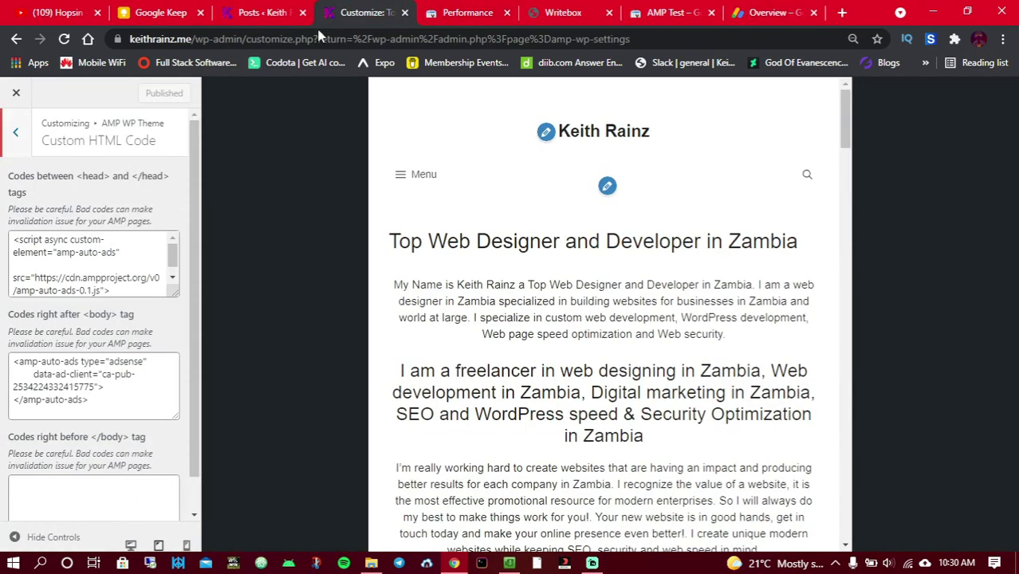
left_click(85, 249)
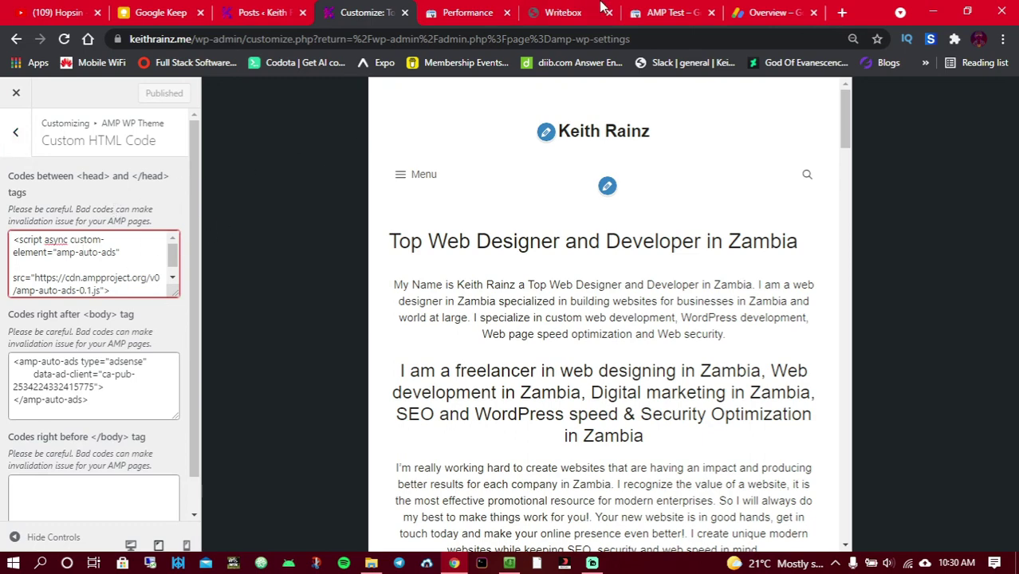
Step: Copy the Step 2 amp-auto-ads code and place the caret in the after-body code box
left_click(722, 8)
left_click(762, 12)
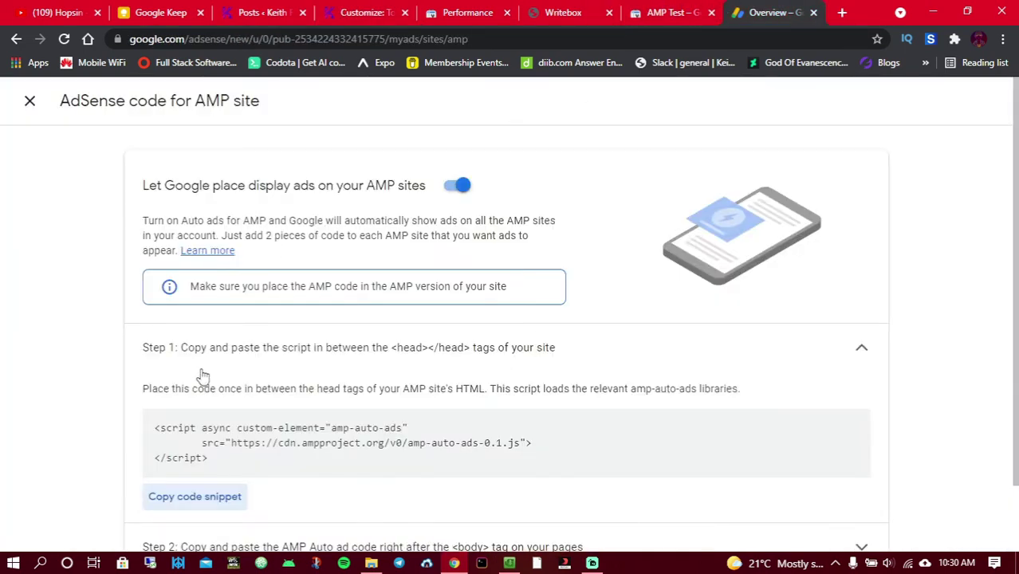
scroll(221, 385, "down", 1)
left_click(246, 472)
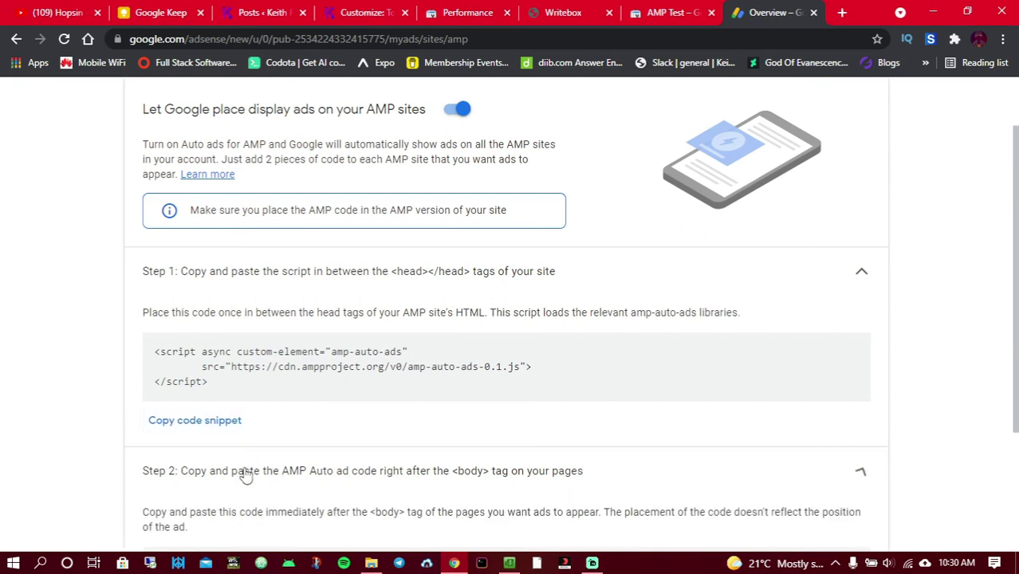
scroll(393, 471, "down", 3)
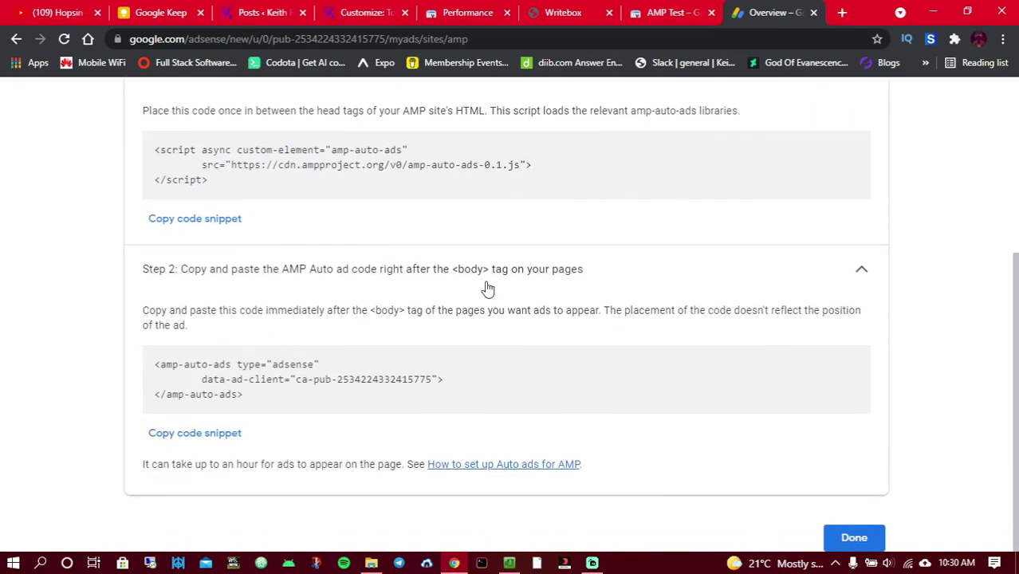
left_click(199, 435)
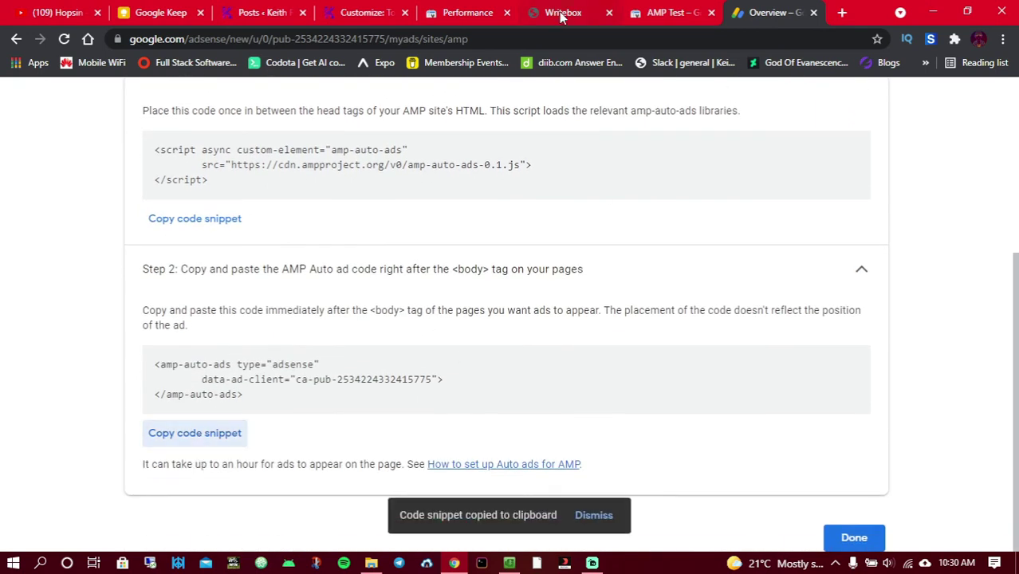
left_click(371, 12)
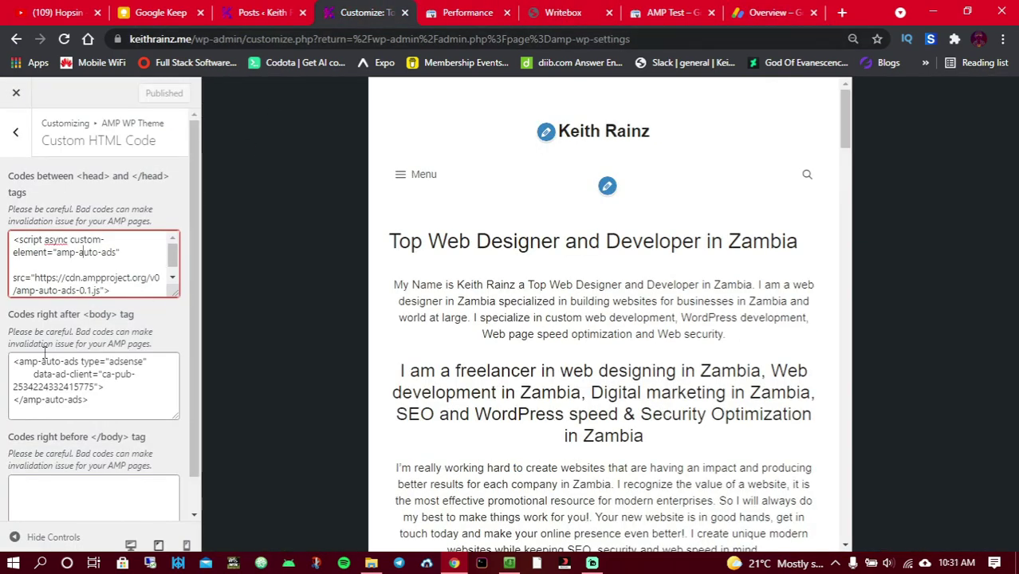
left_click(93, 401)
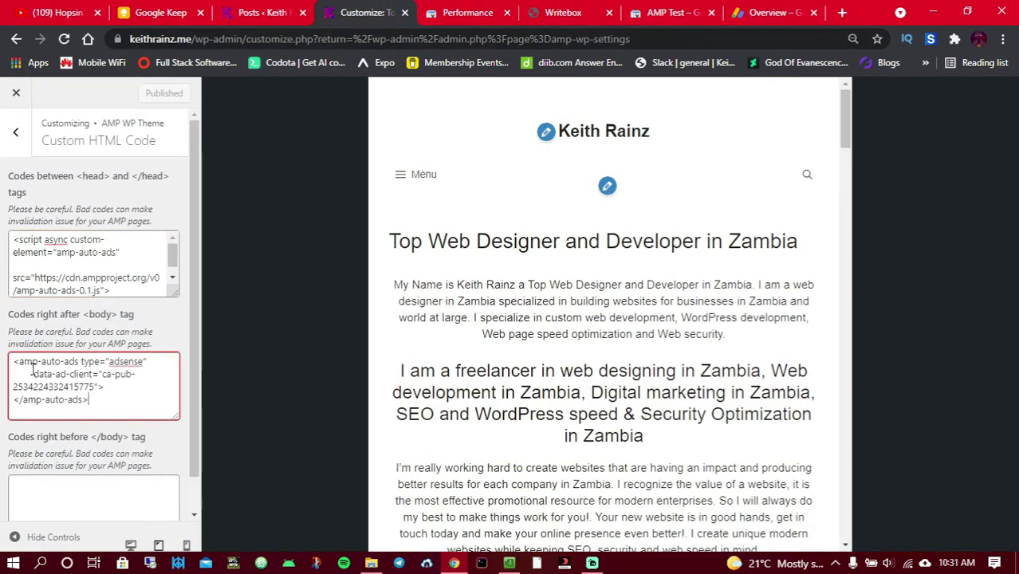
scroll(33, 368, "down", 1)
scroll(95, 239, "up", 1)
left_click(656, 15)
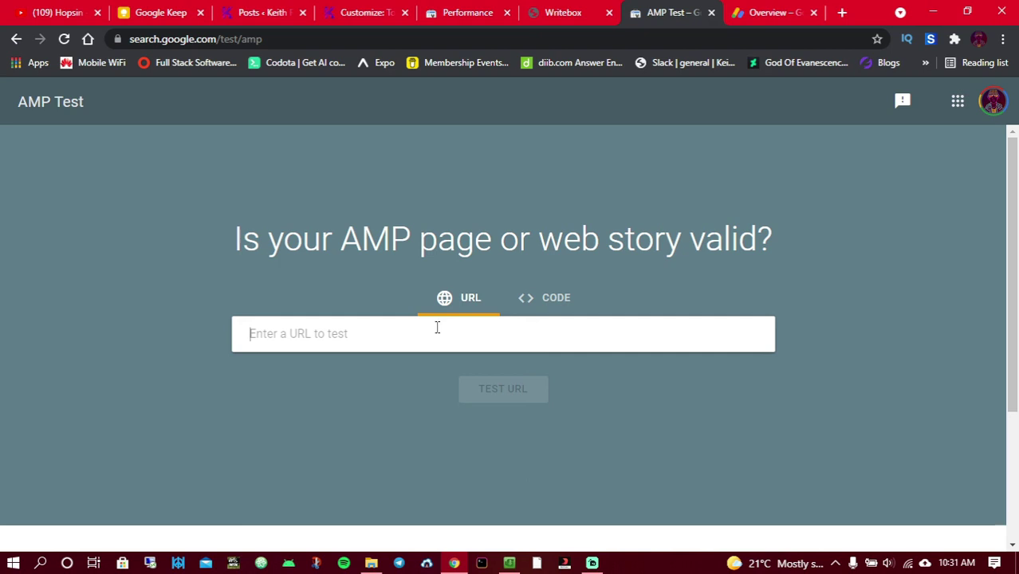
key("ctrl+v")
key("ctrl+a")
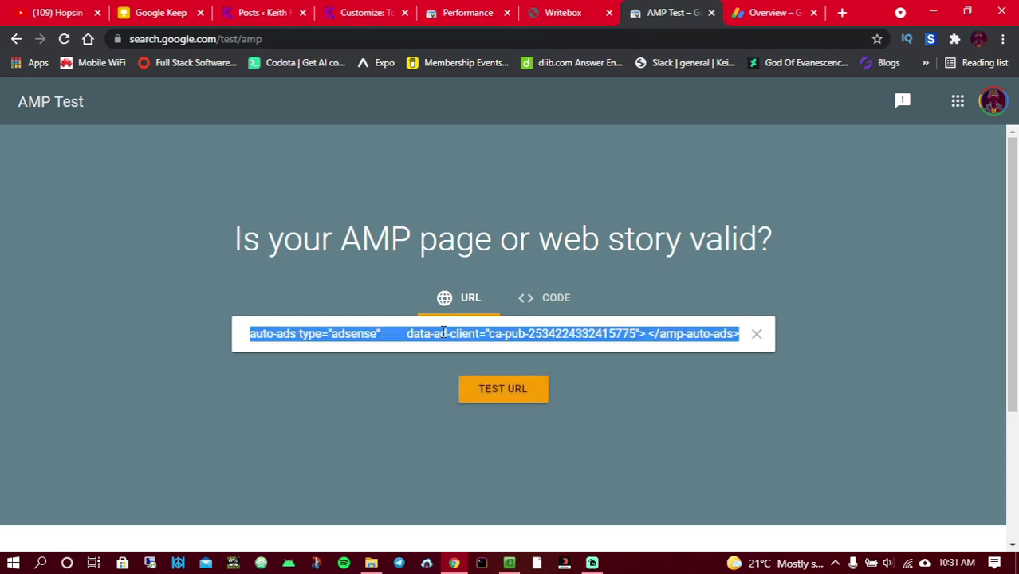
key("BackSpace")
left_click(356, 378)
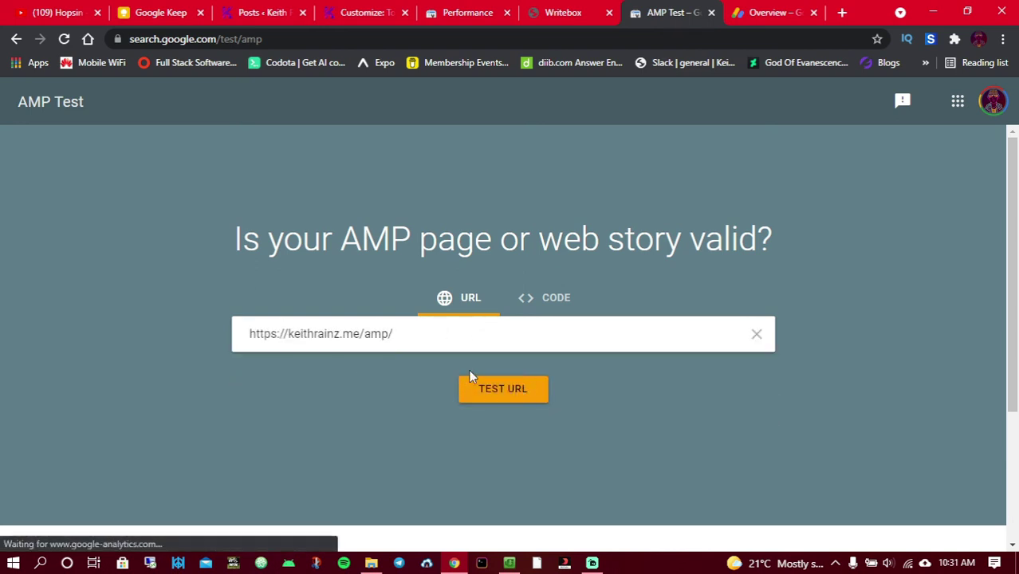
left_click(485, 401)
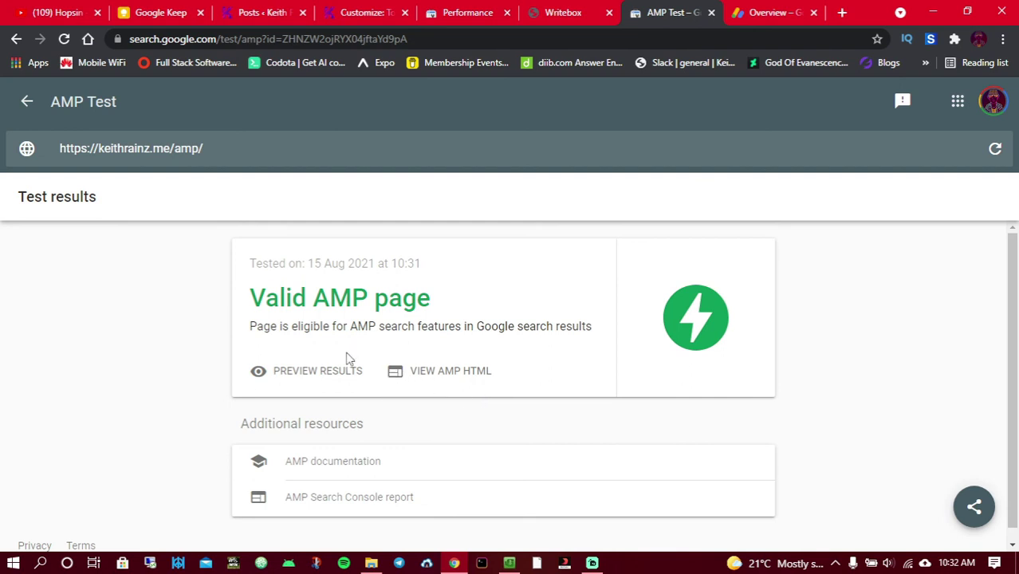
scroll(425, 336, "down", 1)
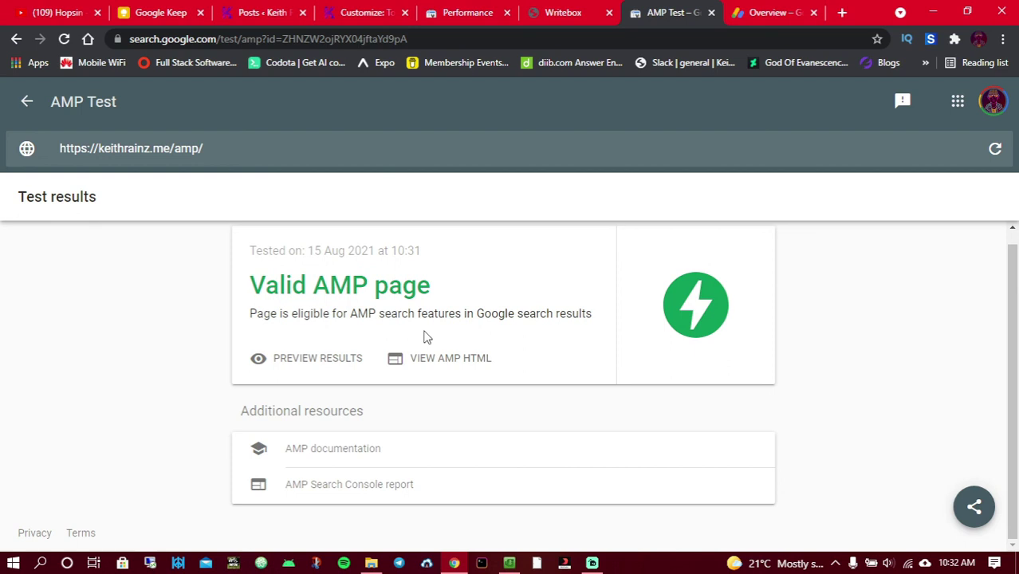
scroll(1017, 409, "up", 1)
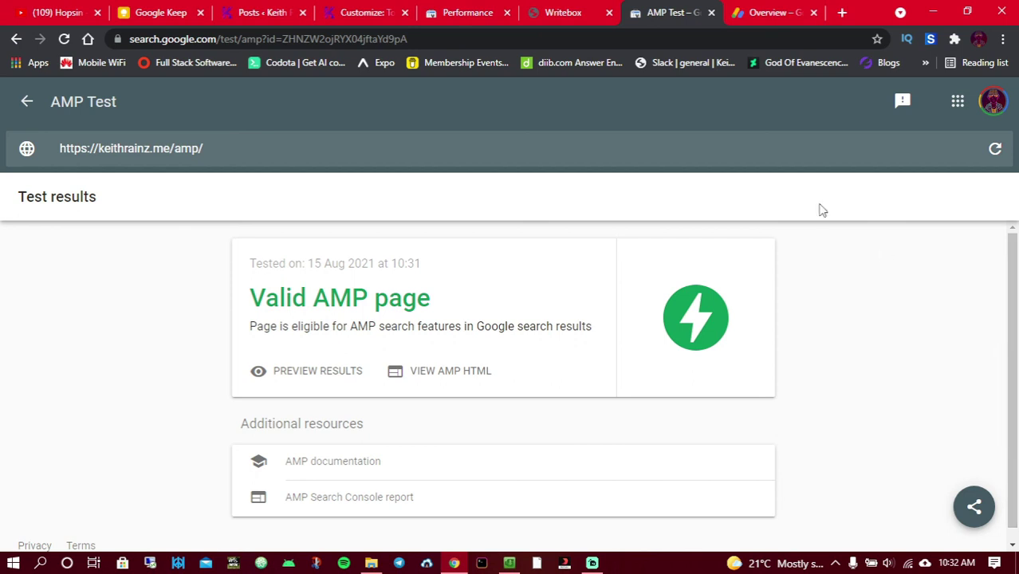
left_click(563, 17)
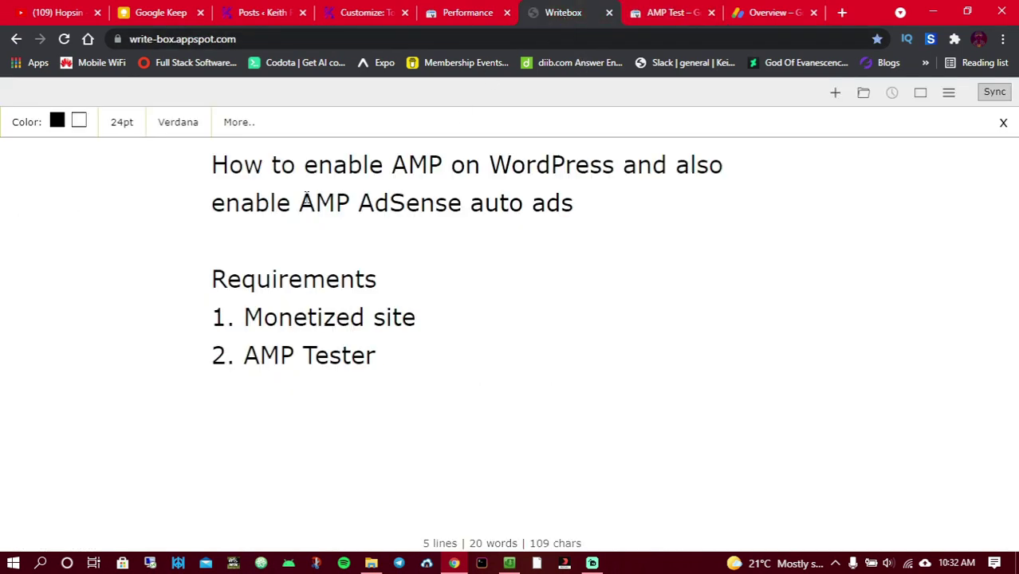